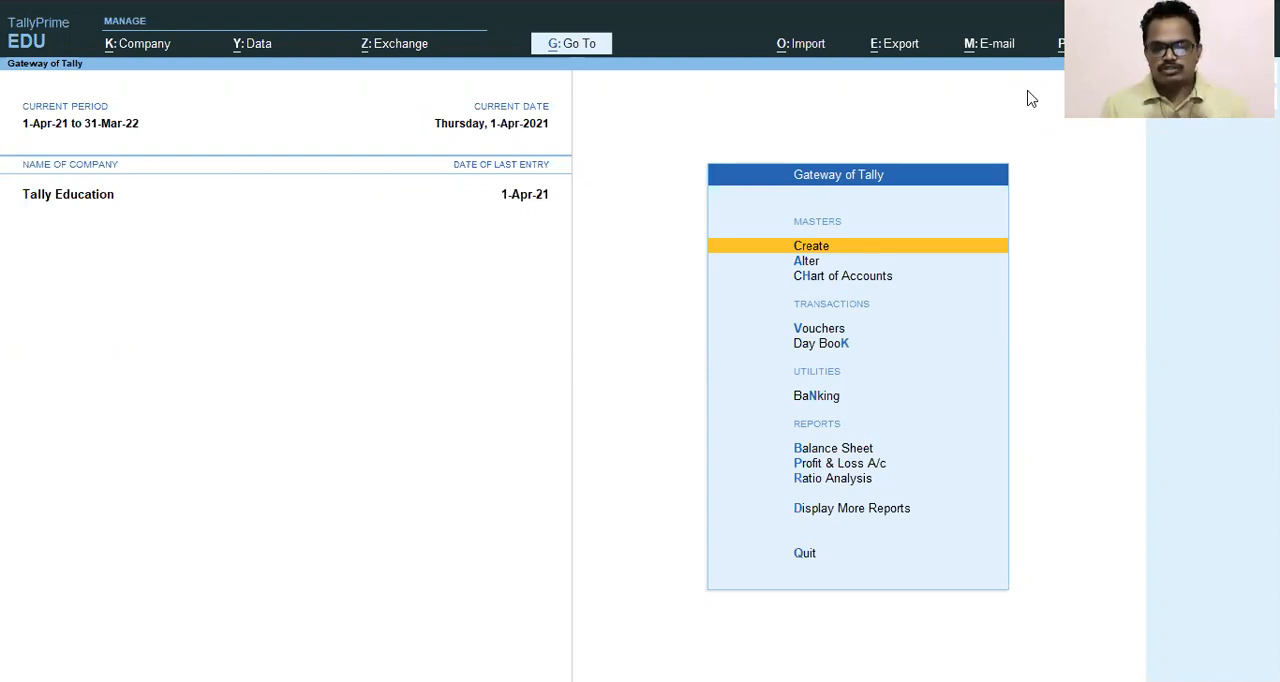
- Review the Sundry Debtors balance under Current Assets in the Balance Sheet, then return to the Gateway of Tally
key(Down)
key(Down)
key(Down)
key(Down)
key(Down)
key(Down)
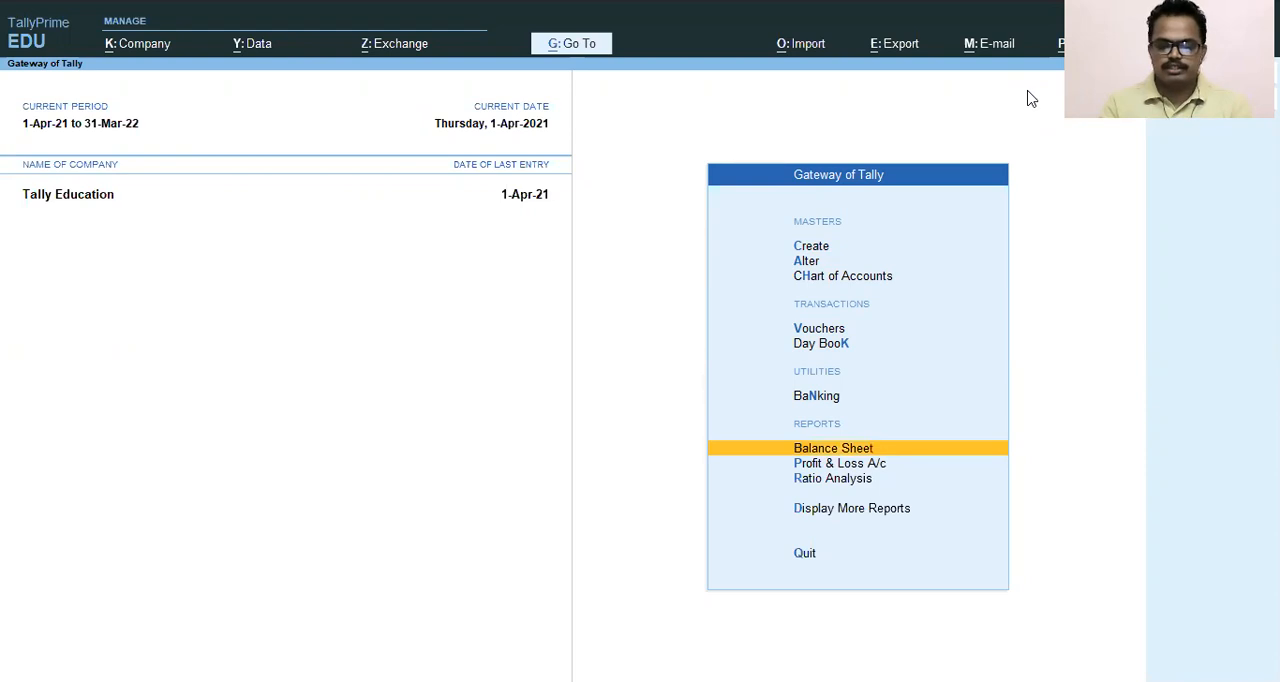
key(Return)
key(Down)
key(Down)
key(Down)
key(Return)
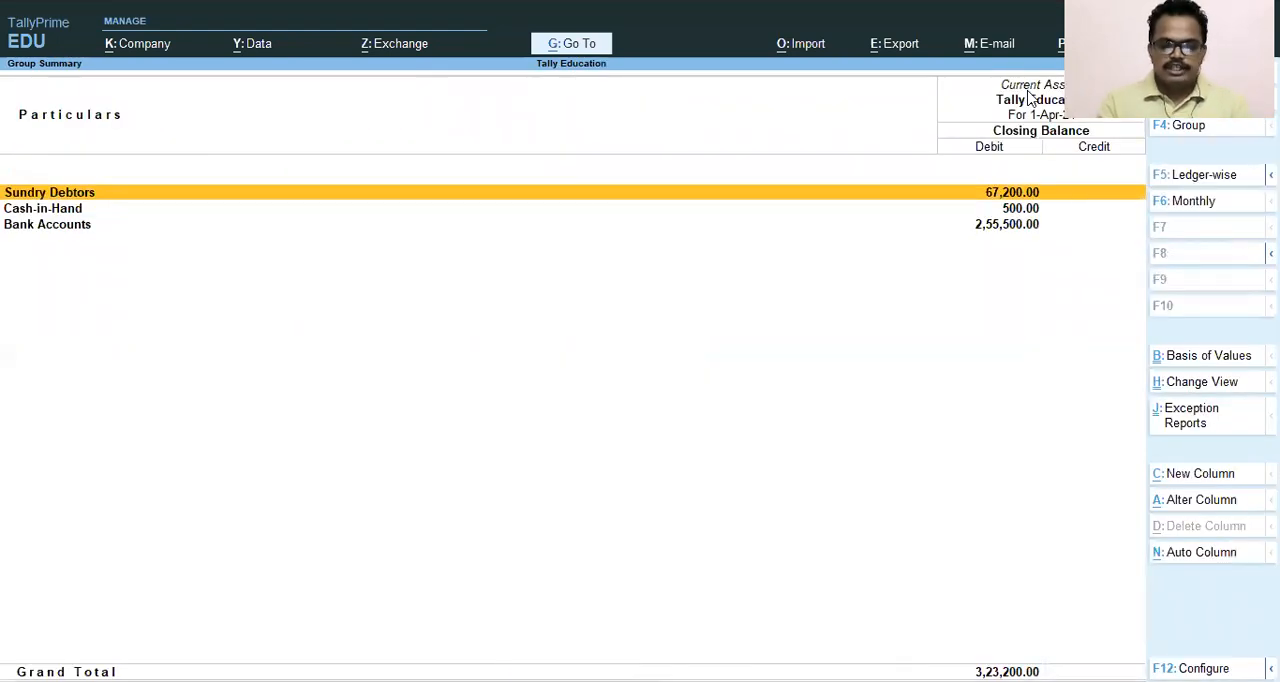
key(Return)
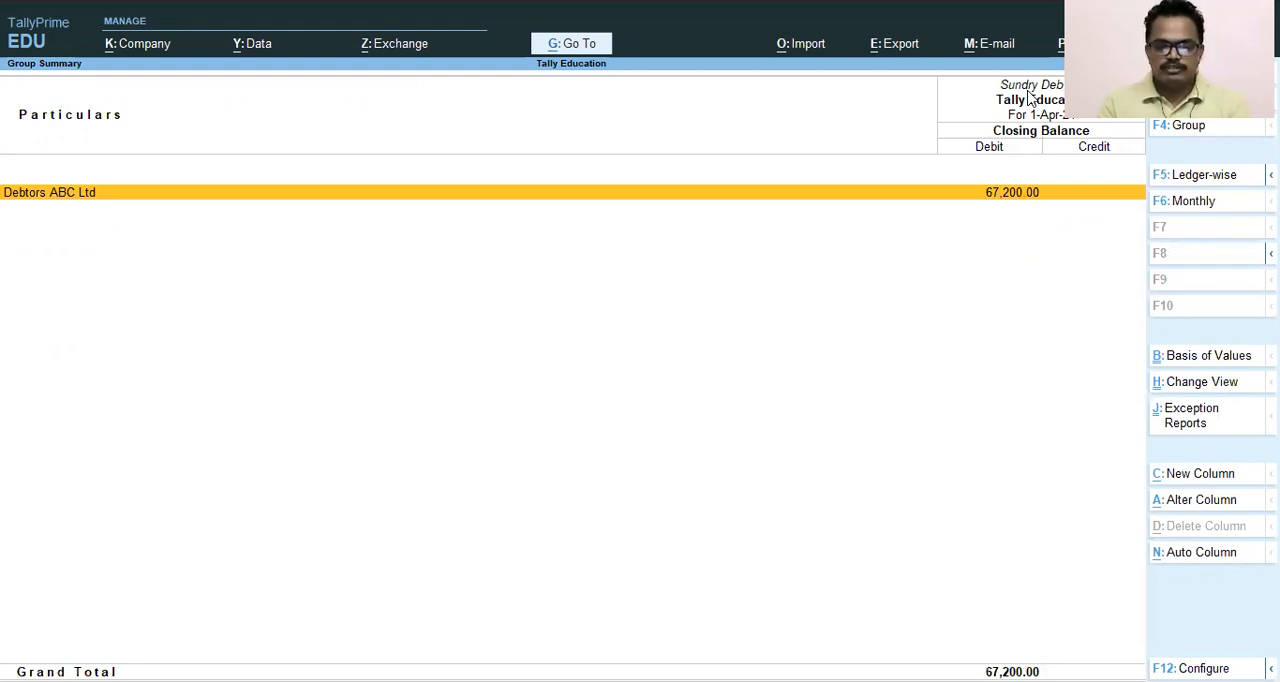
key(Escape)
key(Escape)
key(Escape)
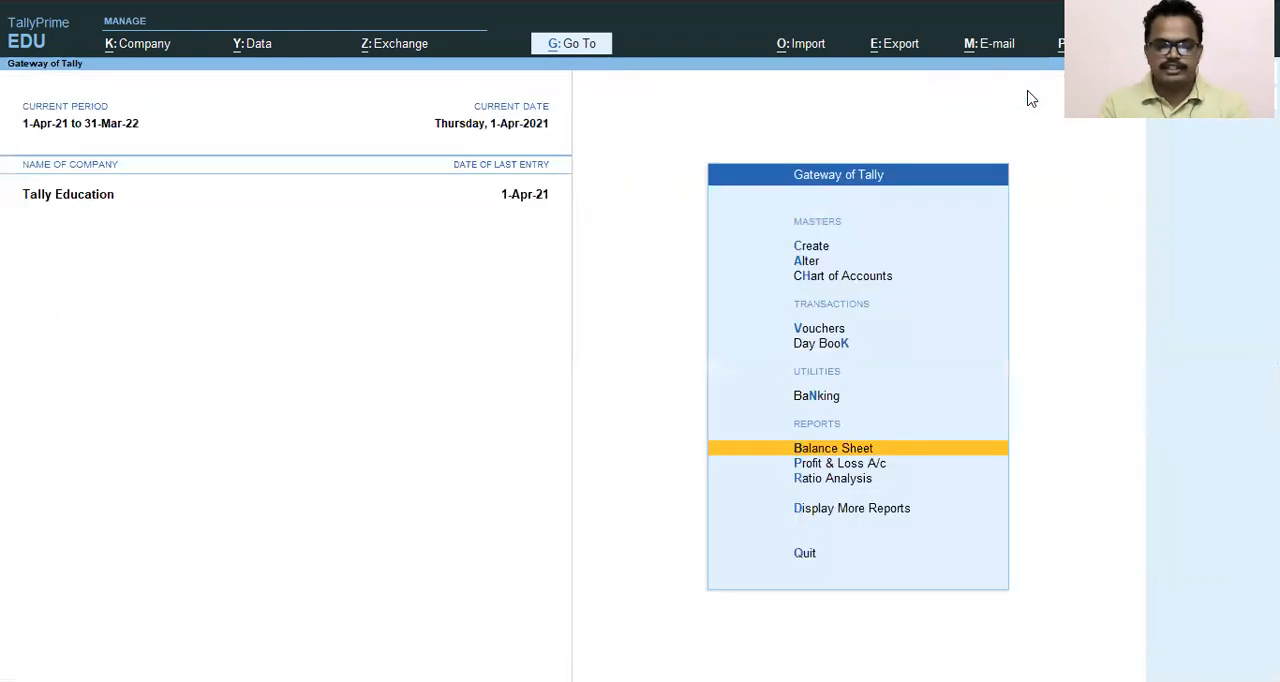
- Start a new Receipt voucher for Tally Education
key(Up)
key(Up)
key(Up)
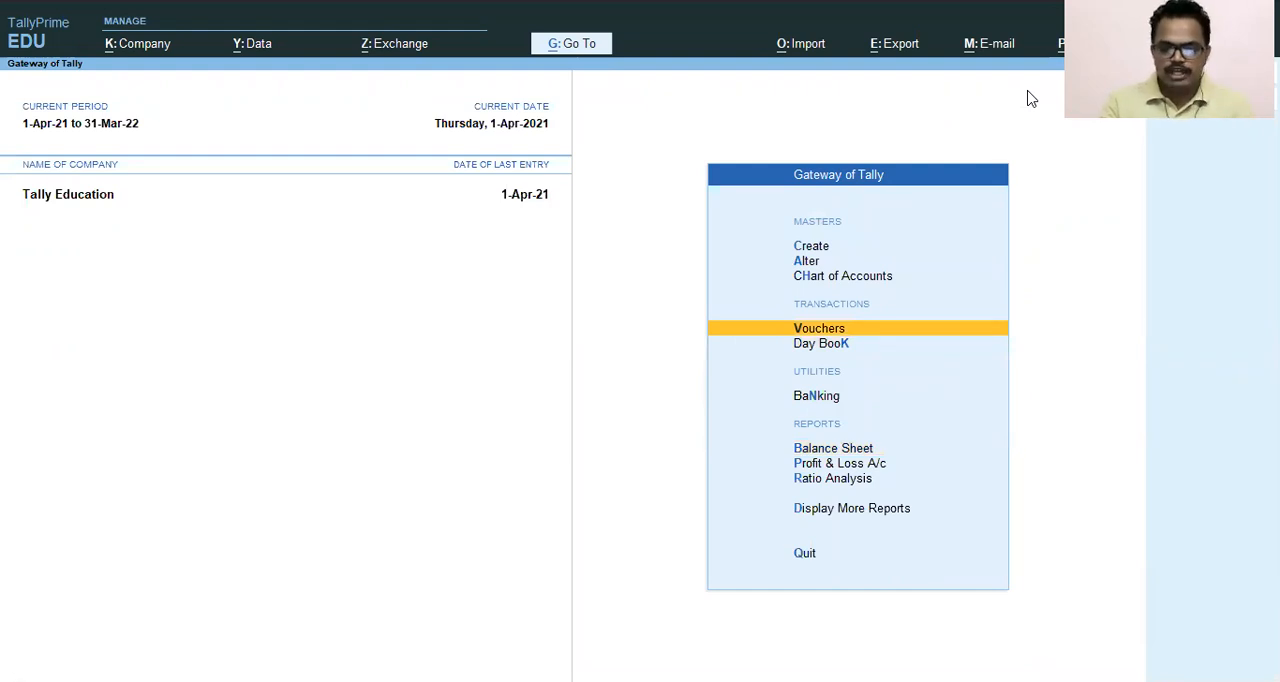
key(Return)
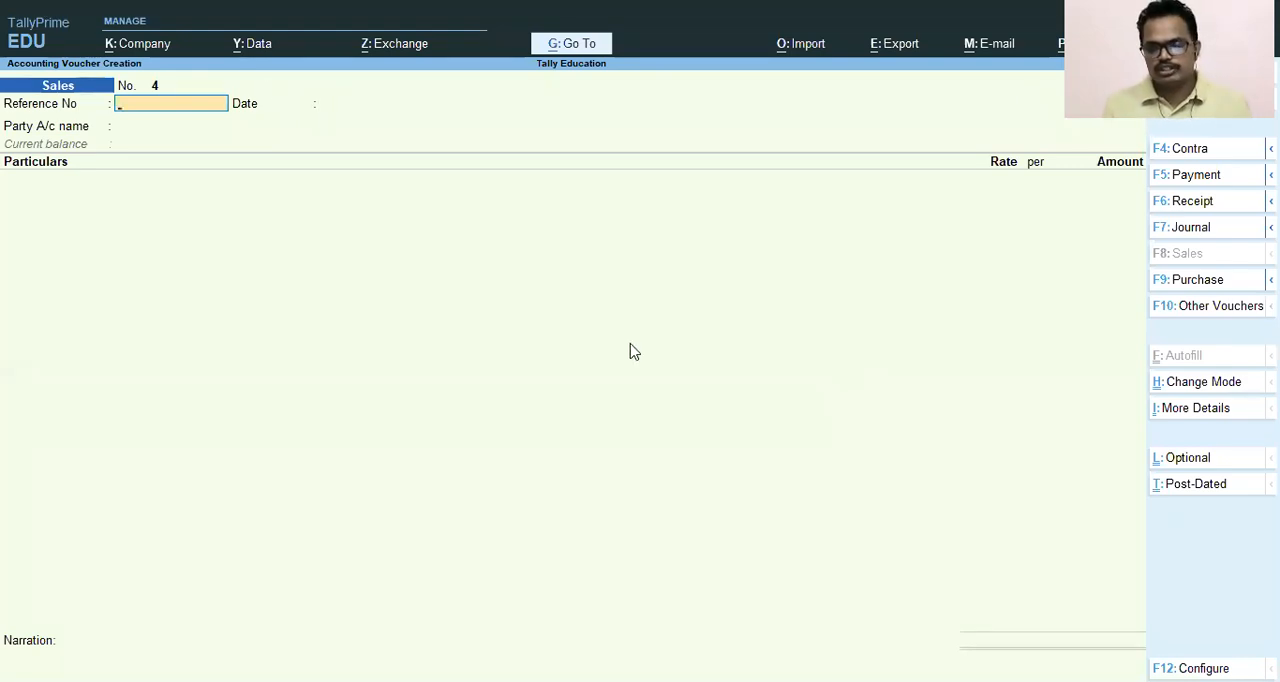
click(1194, 206)
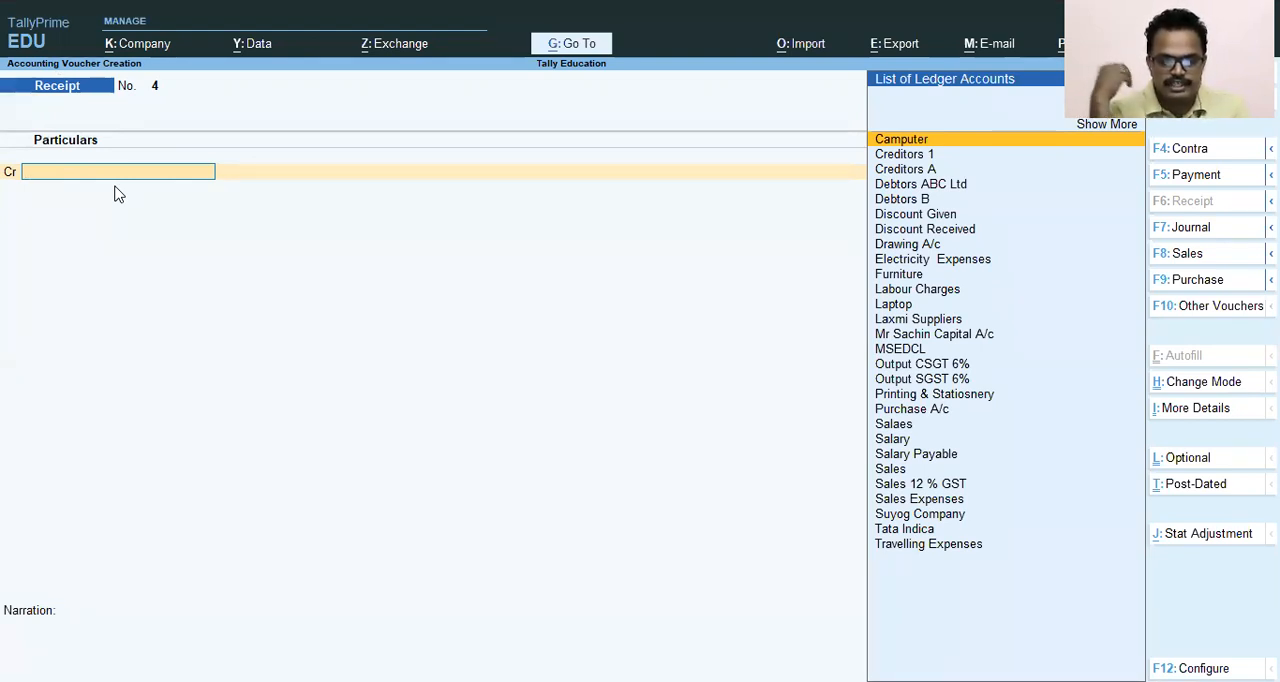
- Choose Debtors ABC Ltd as the credit ledger of the receipt voucher
key(Down)
key(Down)
key(Down)
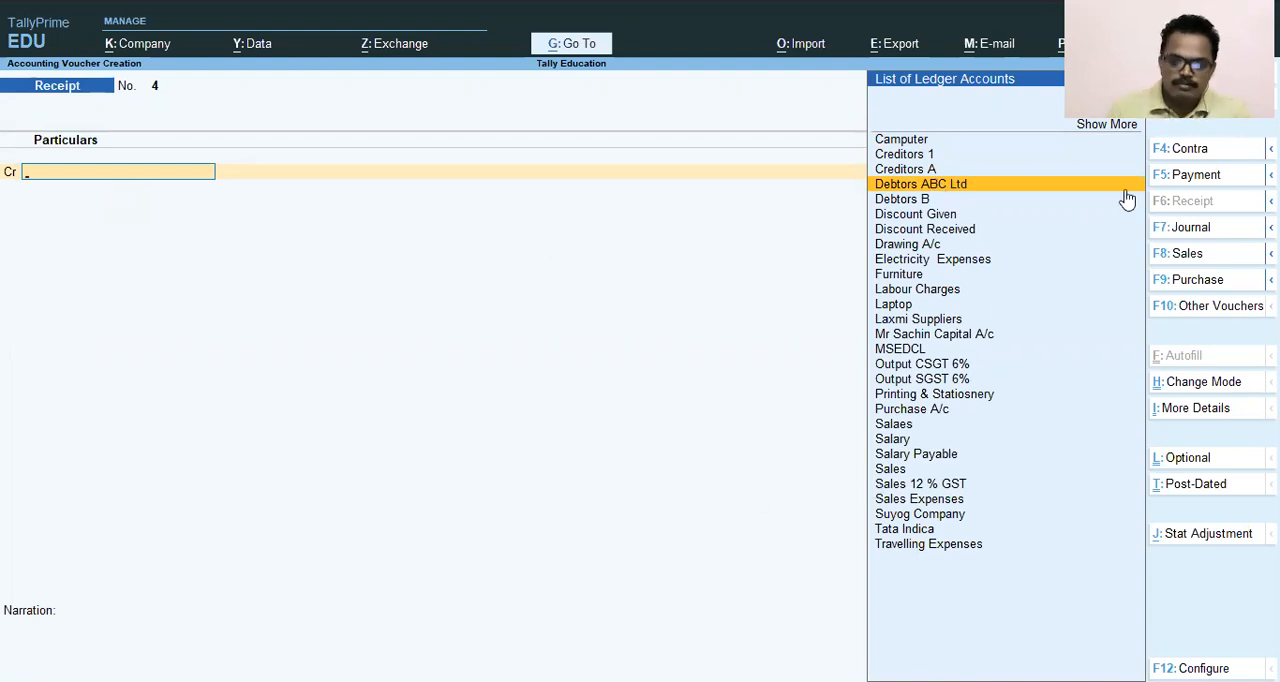
key(Up)
key(Down)
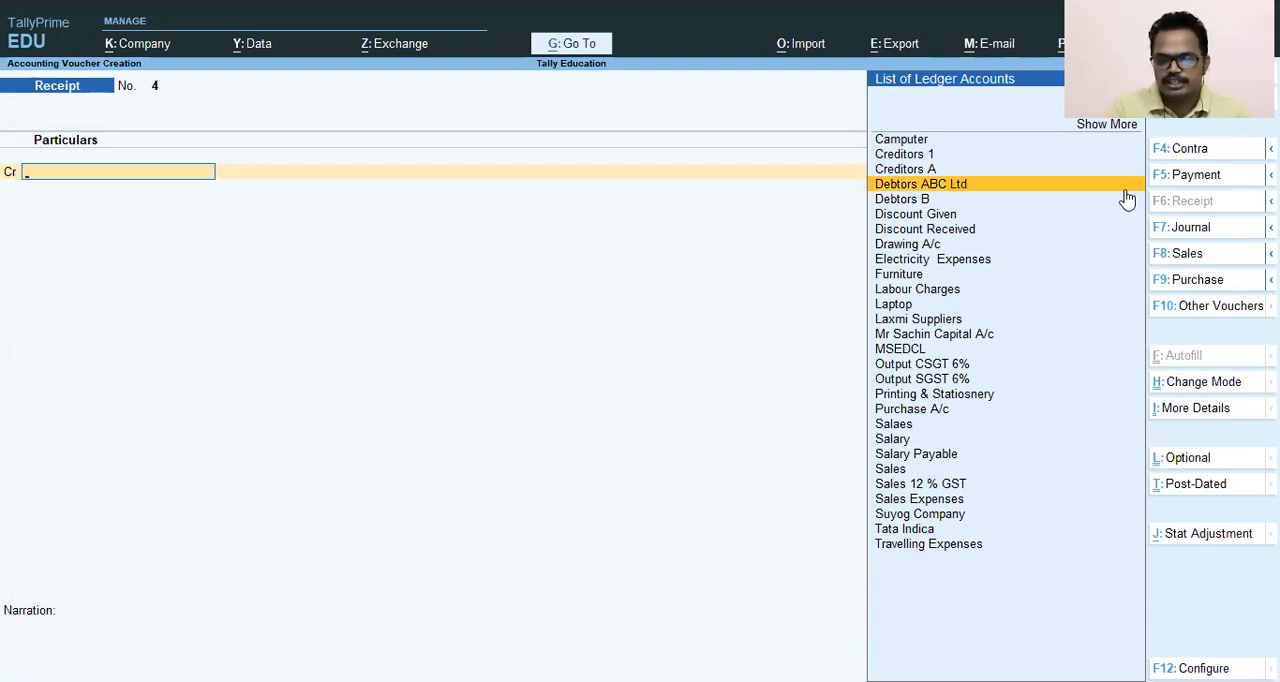
key(Up)
key(Down)
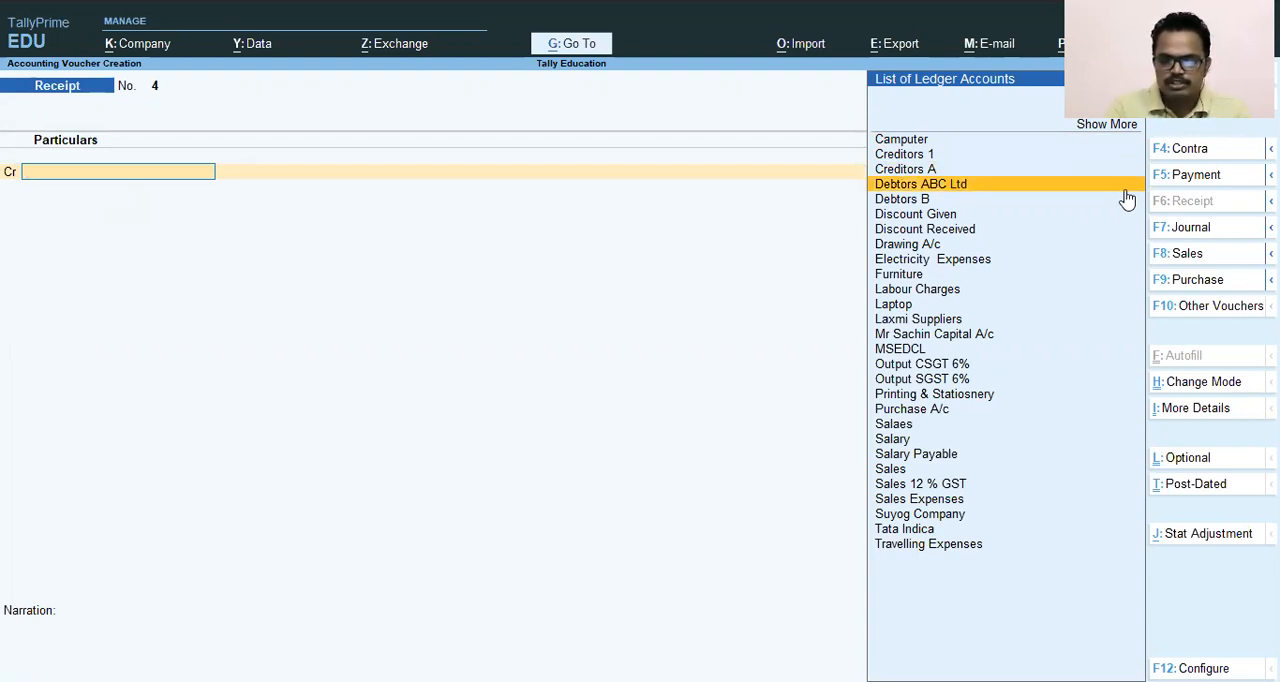
key(Return)
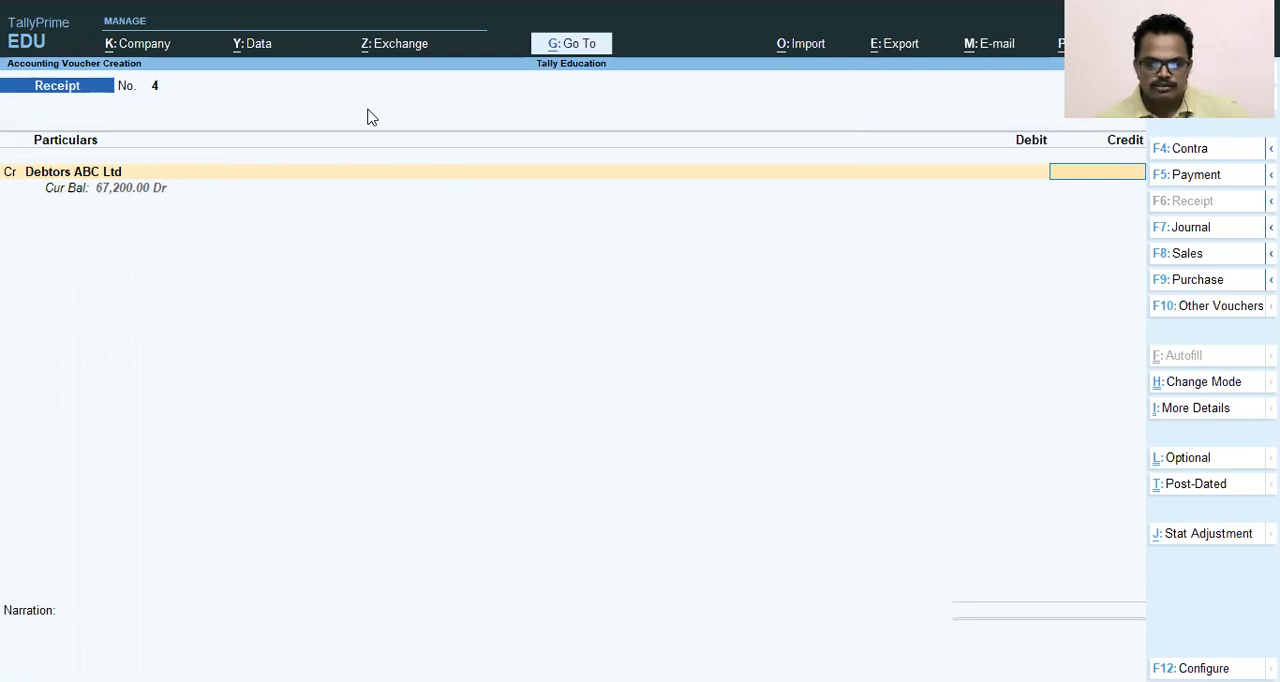
key(ctrl+2)
mouse_move(40, 179)
mouse_down()
mouse_move(52, 197)
mouse_move(174, 197)
mouse_up()
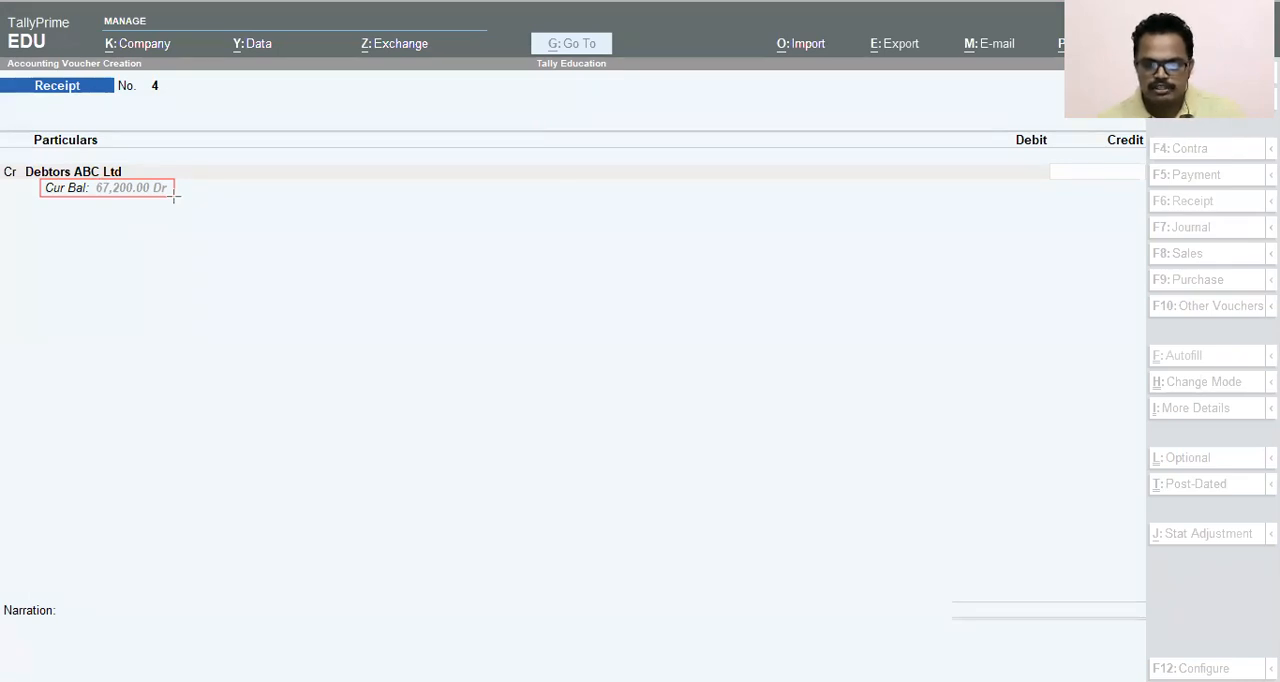
key(e)
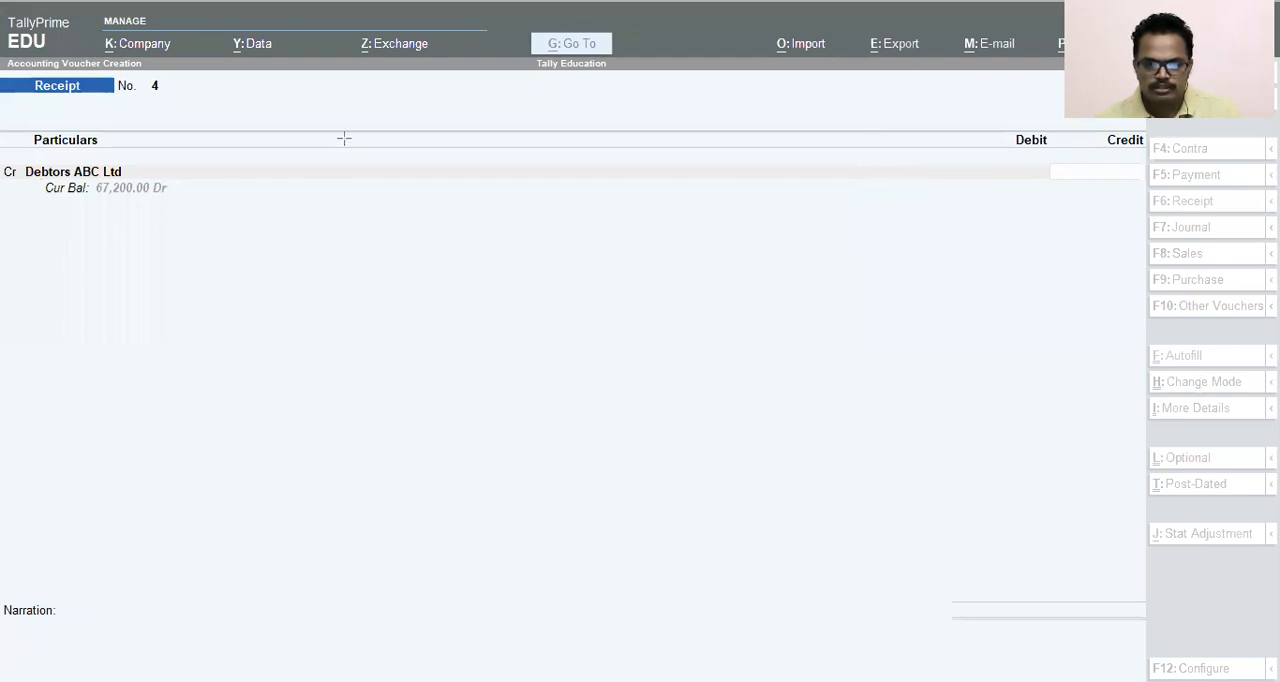
click(441, 211)
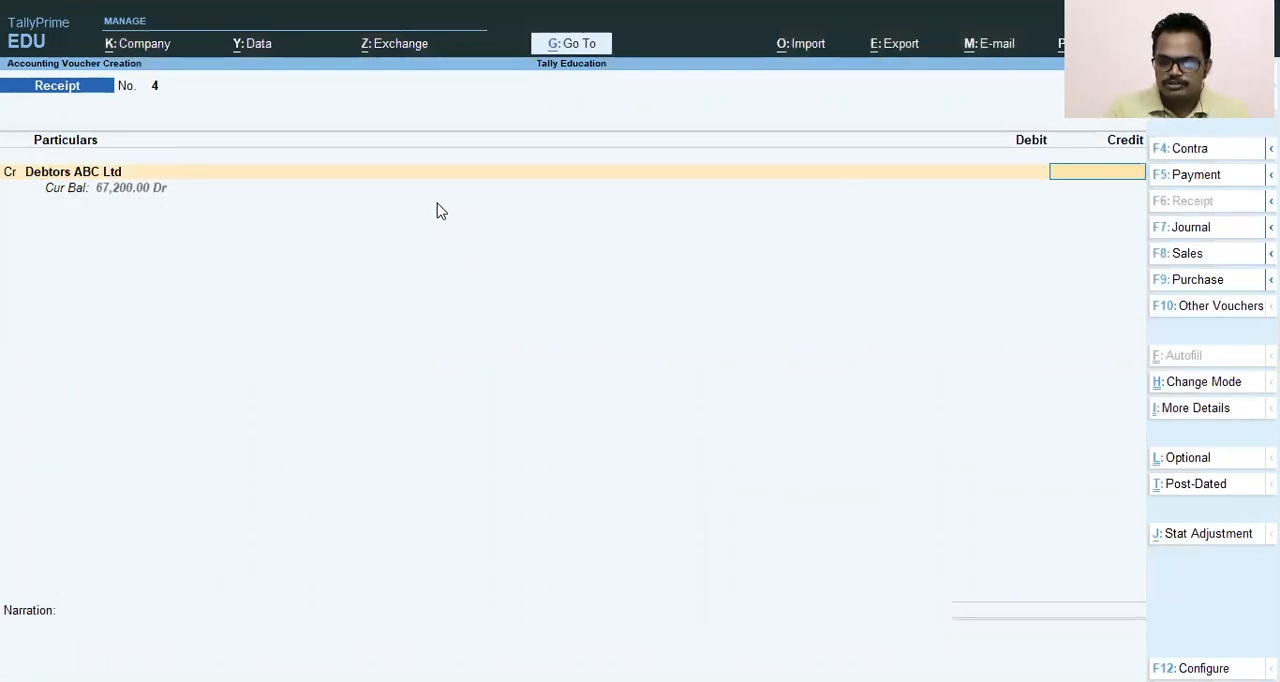
- Credit Debtors ABC Ltd with 67,200 and allocate the full amount as Agst Ref to pending bill 3
text(67200)
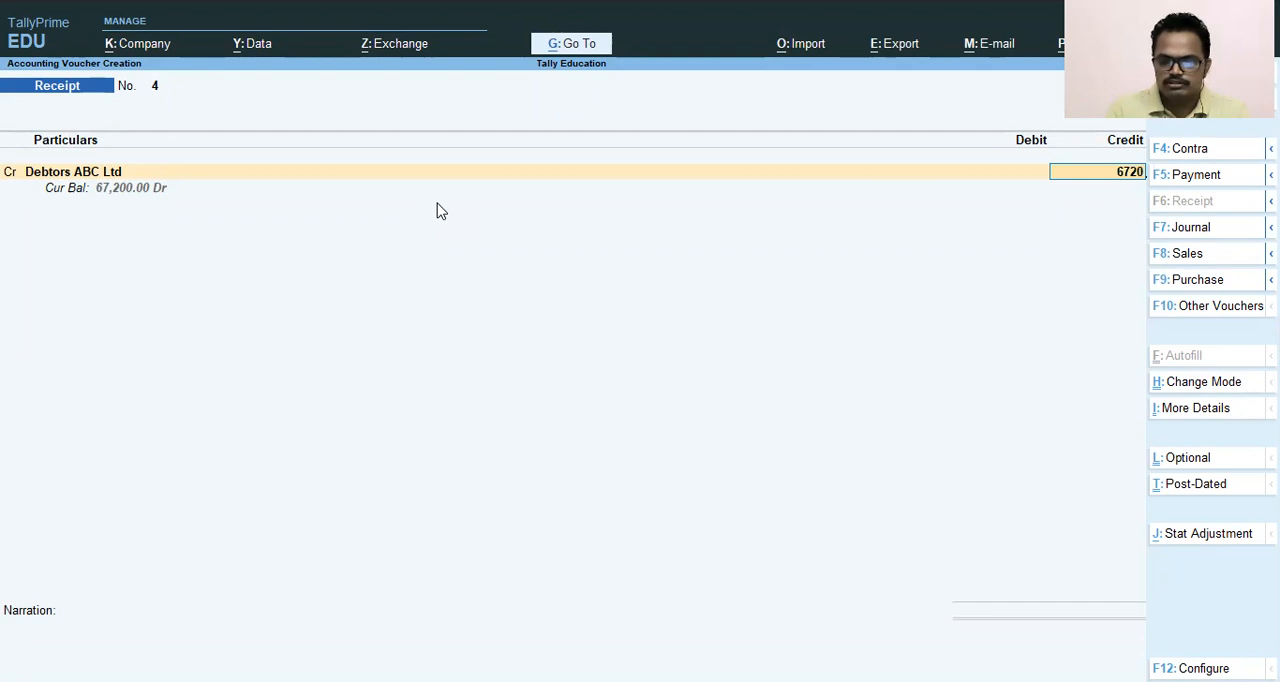
key(Return)
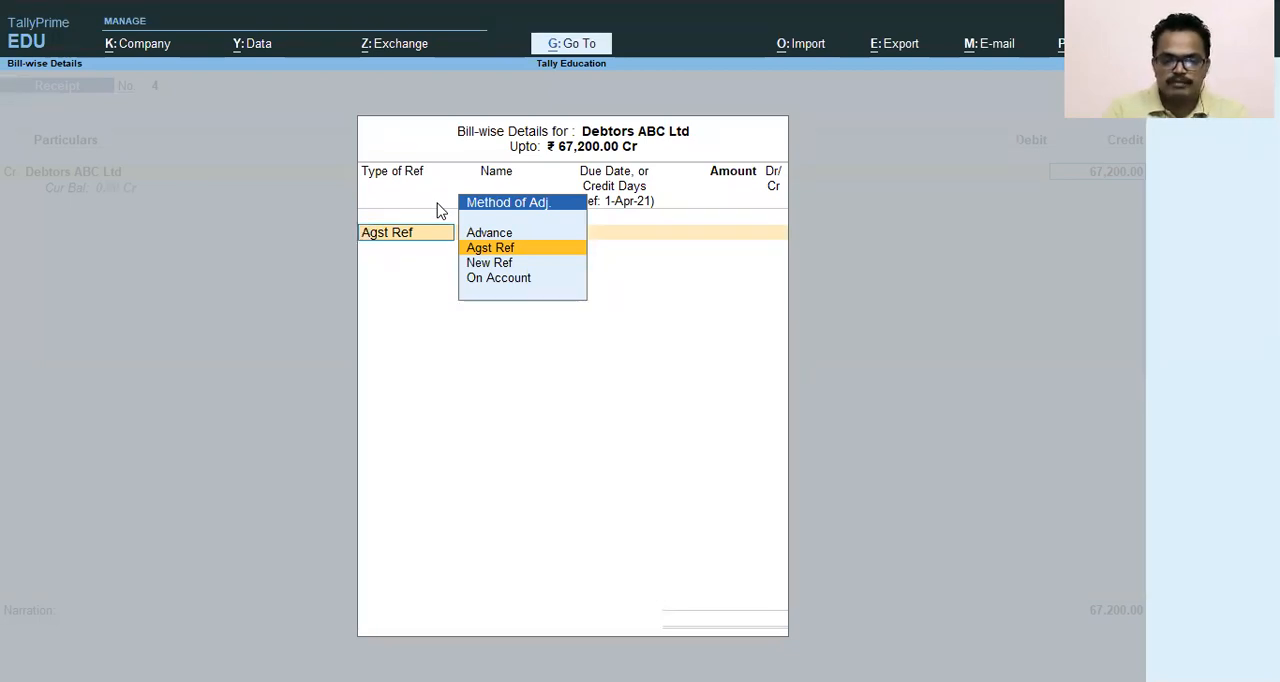
key(Return)
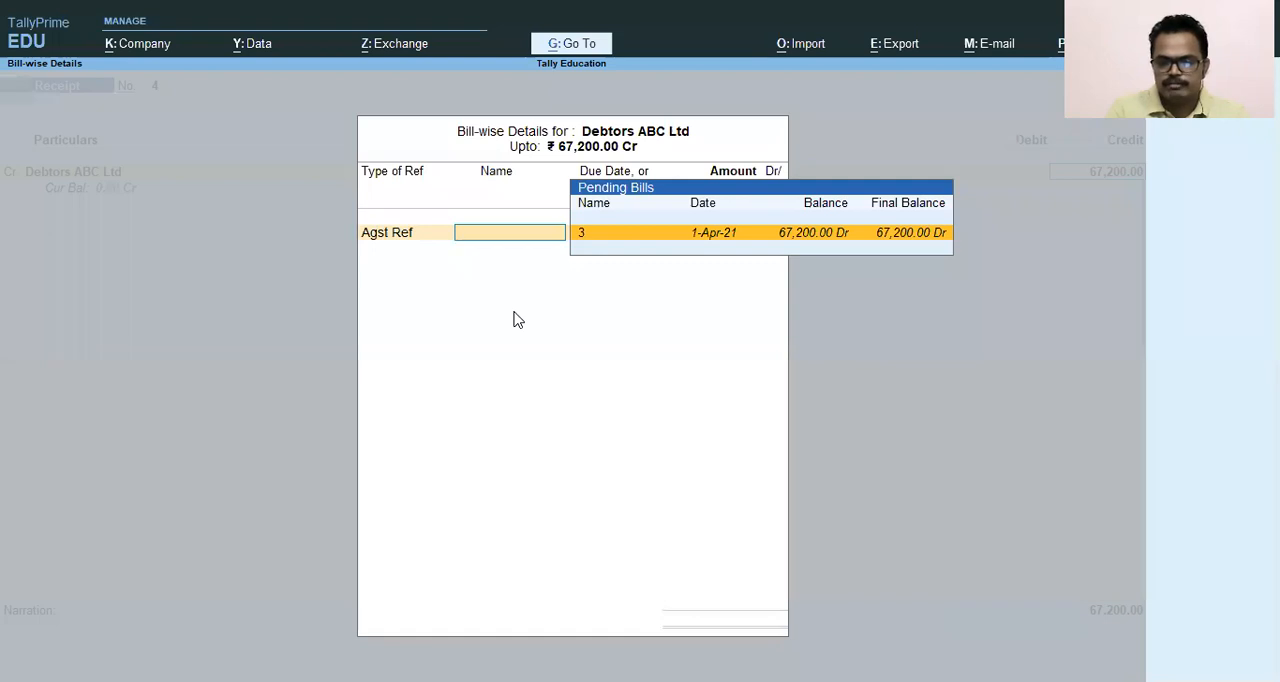
key(Return)
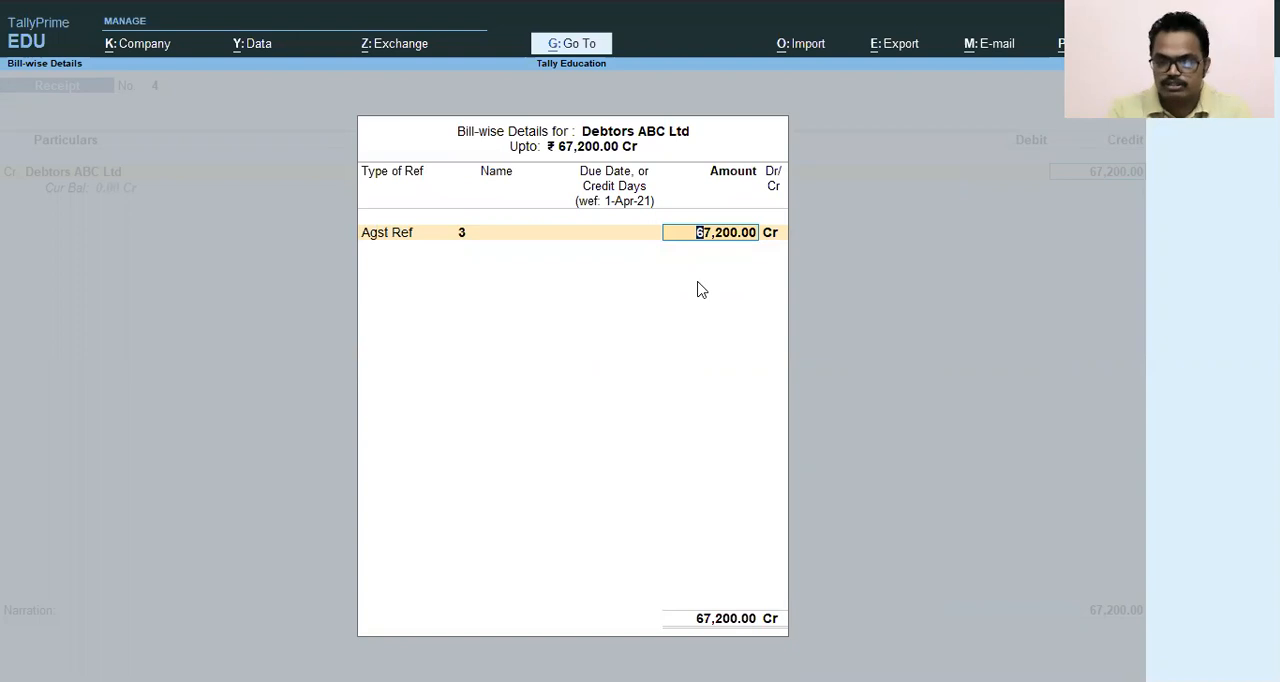
key(Return)
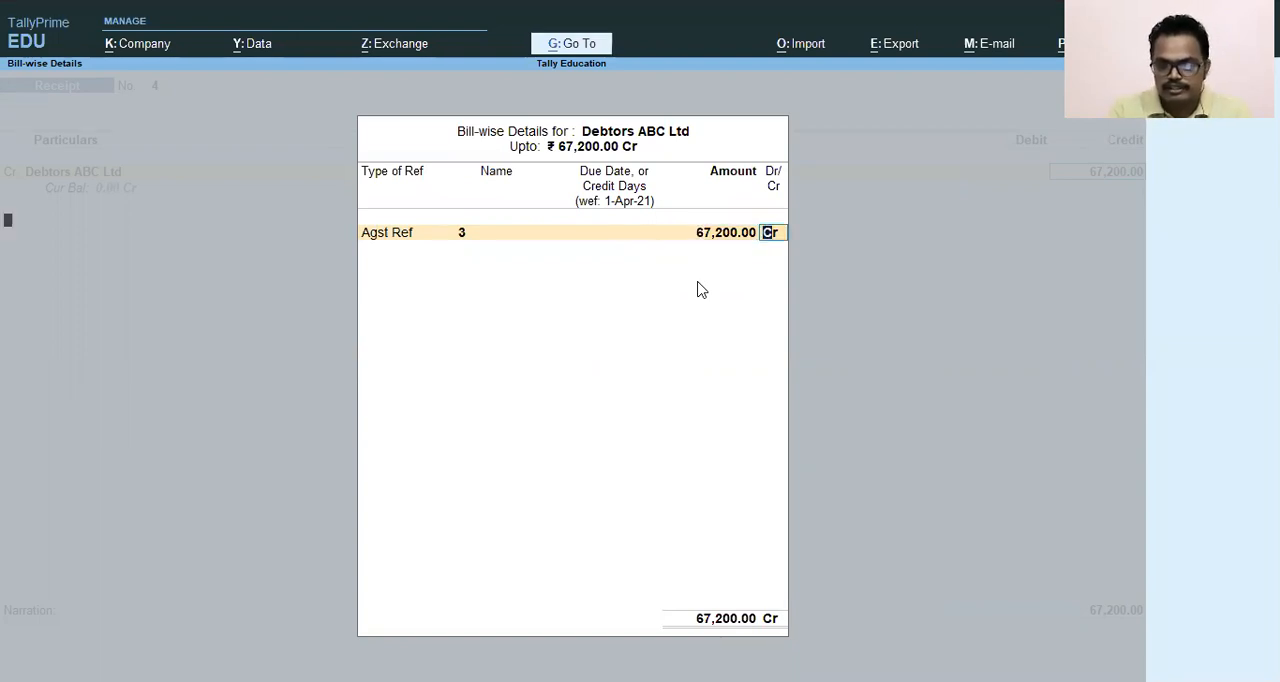
key(Return)
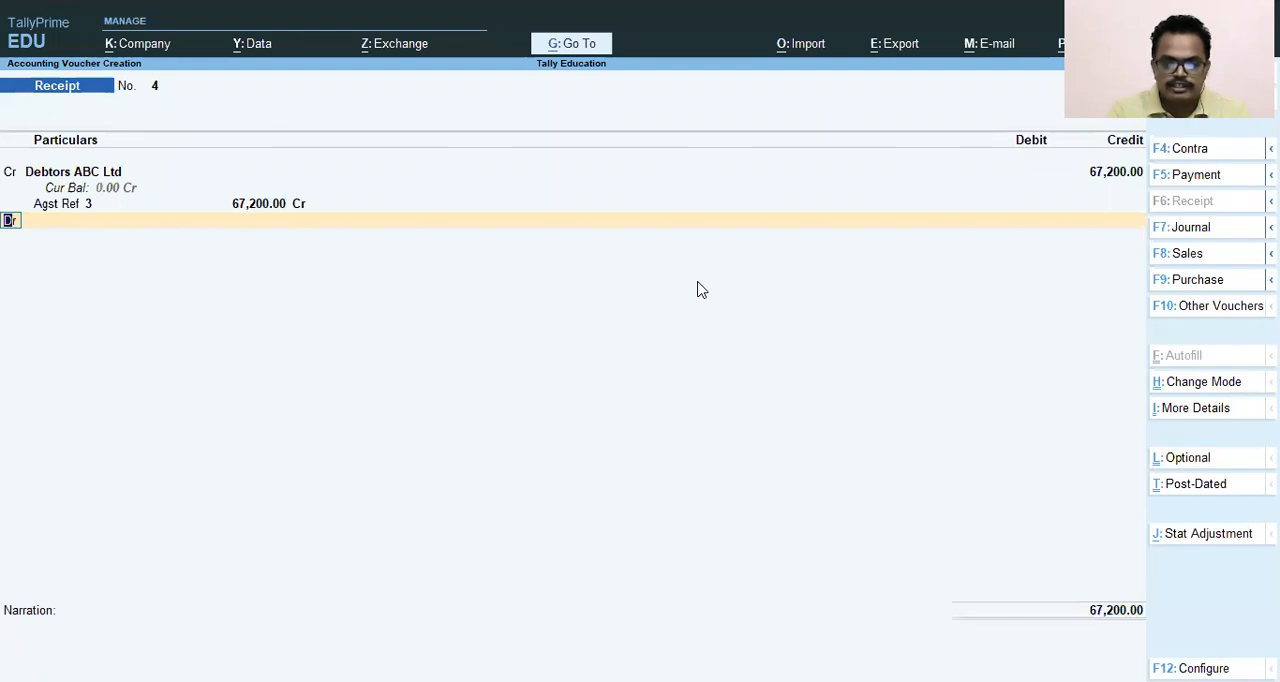
- Debit the SBI Bank Ltd ledger with 67,200 on the second line of the receipt voucher
key(Return)
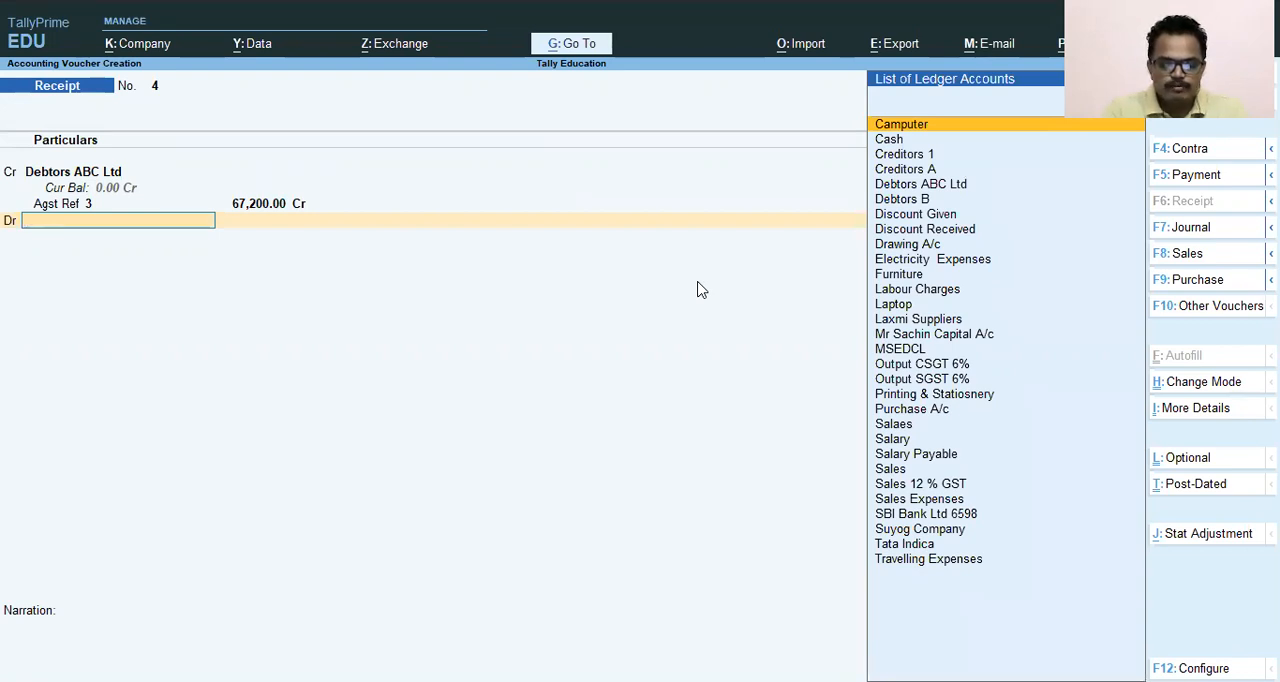
text(Ba)
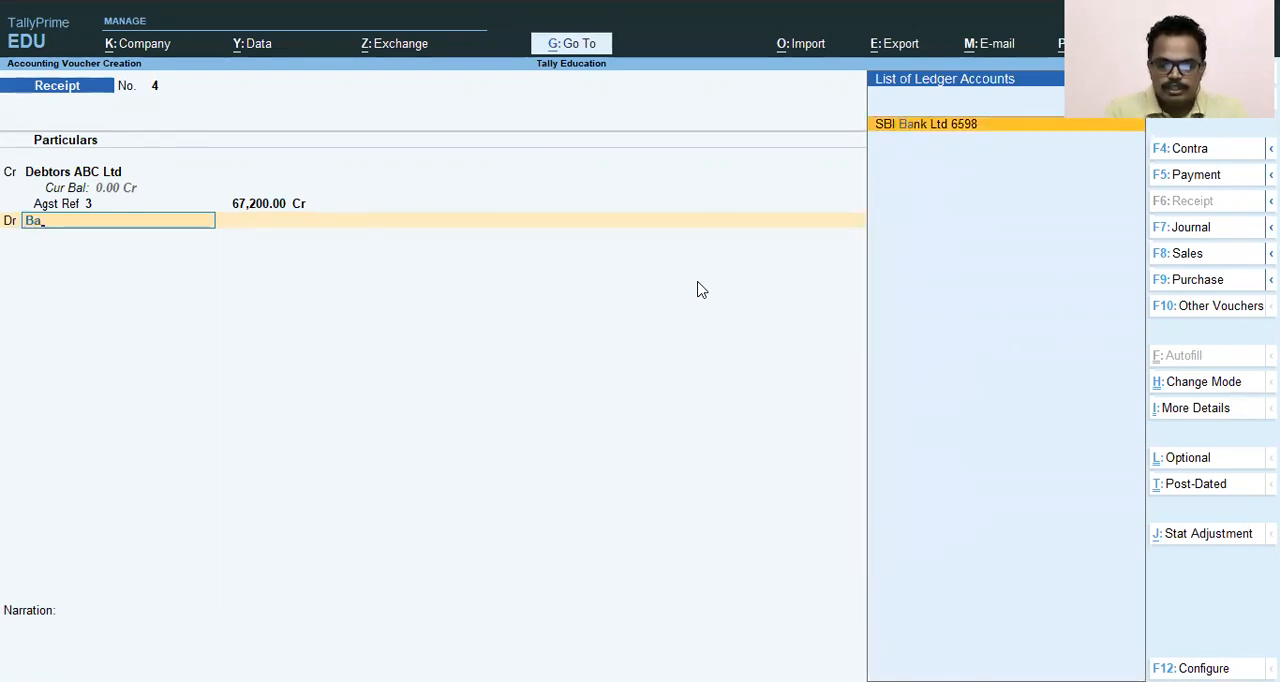
key(BackSpace)
key(BackSpace)
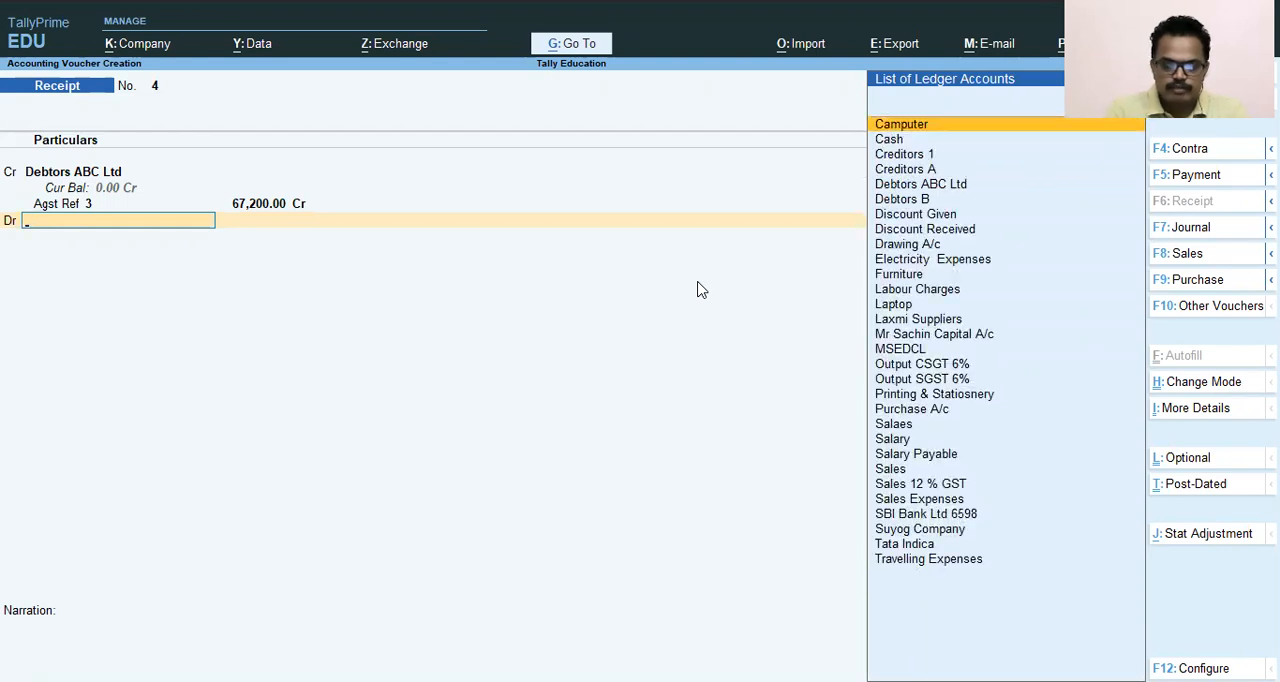
text(Sb)
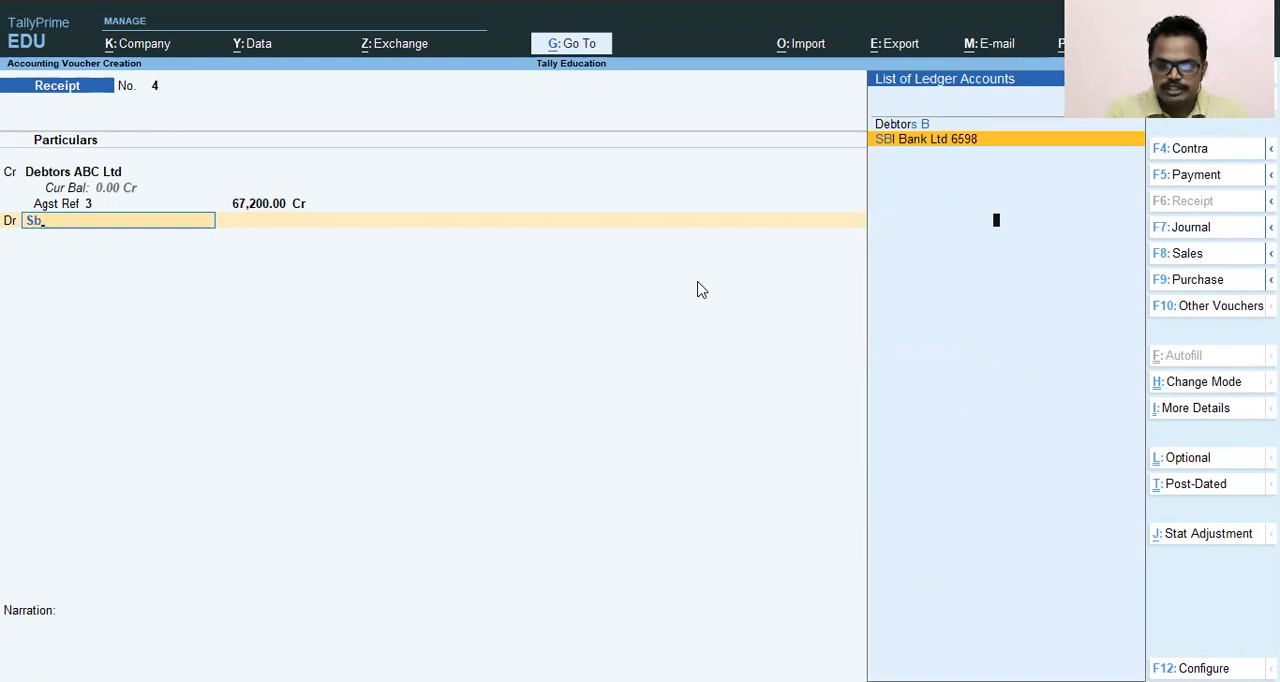
key(Return)
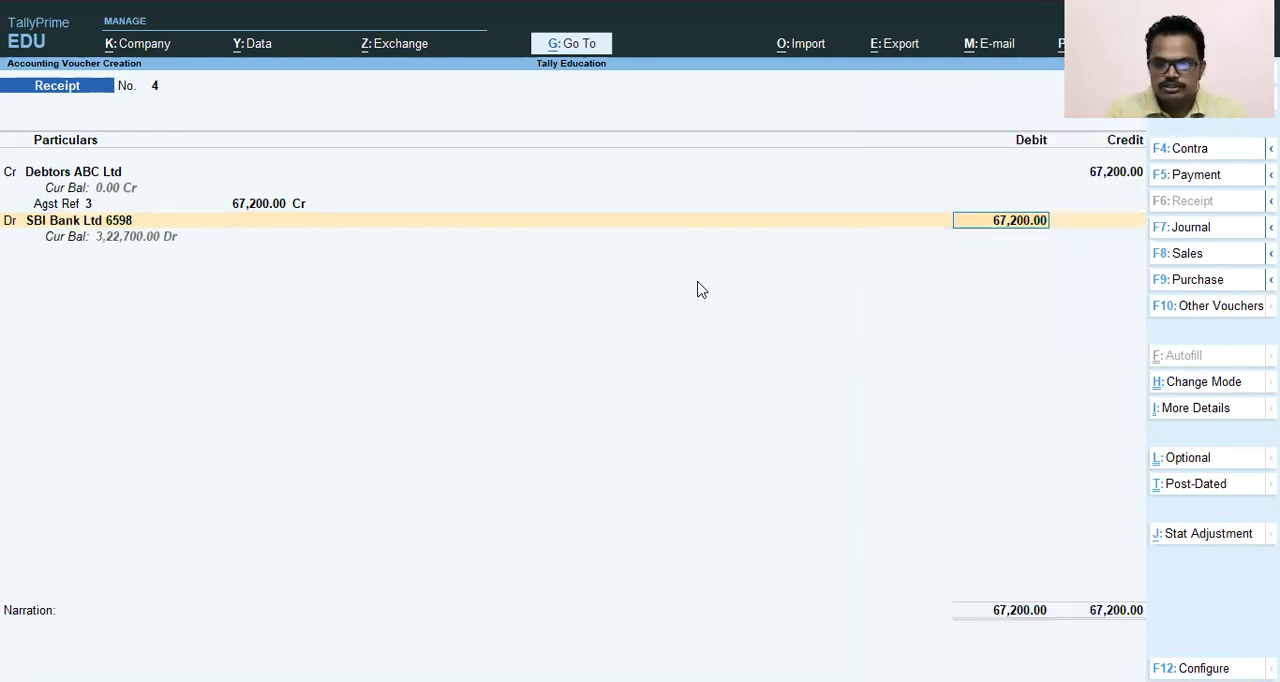
key(Return)
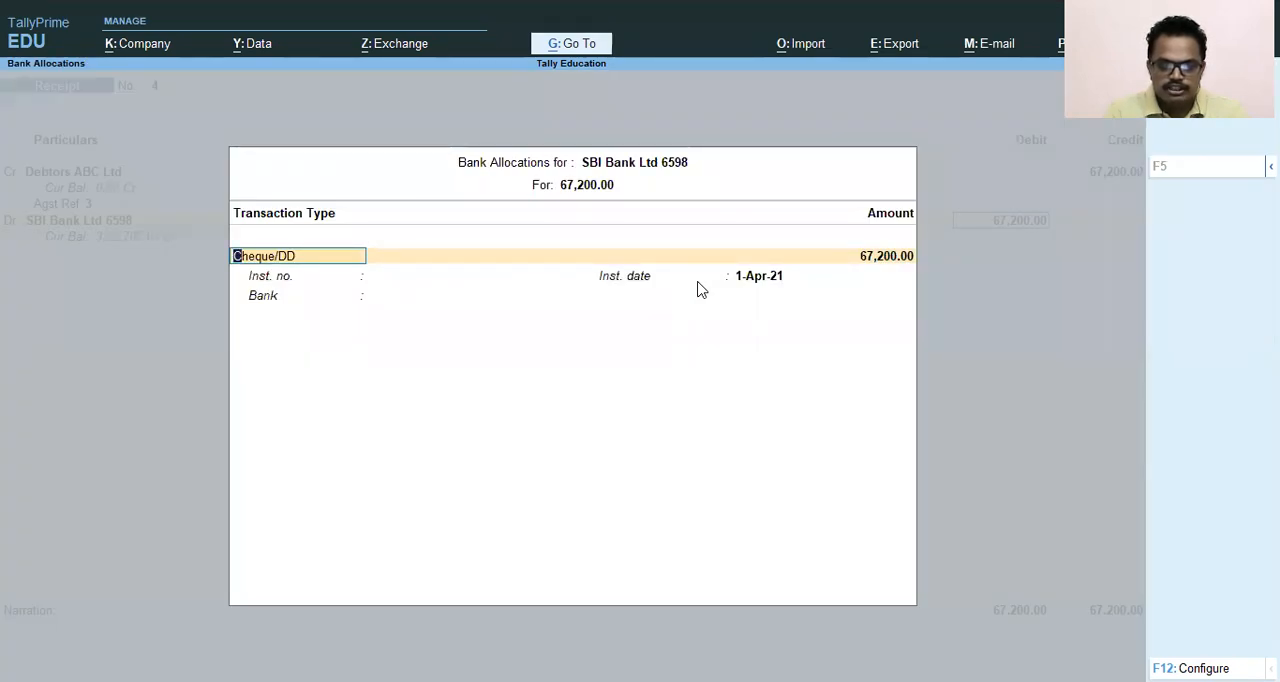
- Set the bank allocation to e-Fund Transfer for 67,200 dated 1-Apr-21, leaving the instrument number and bank blank
text(e)
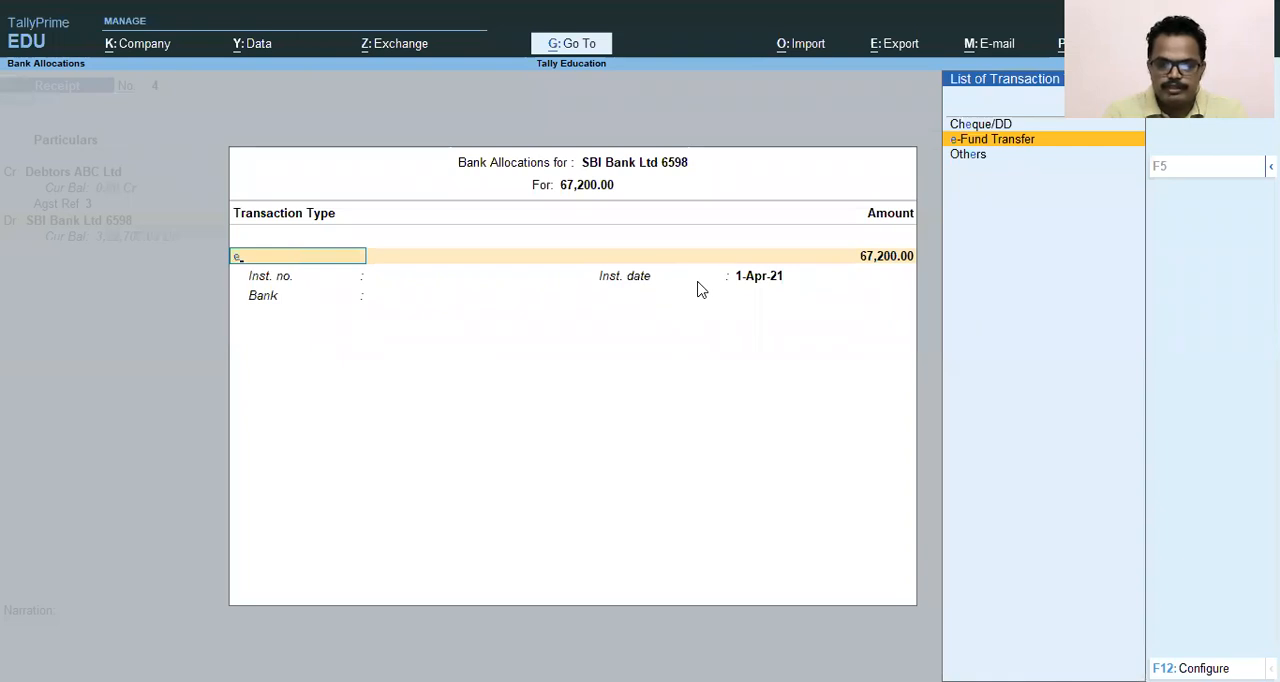
key(Return)
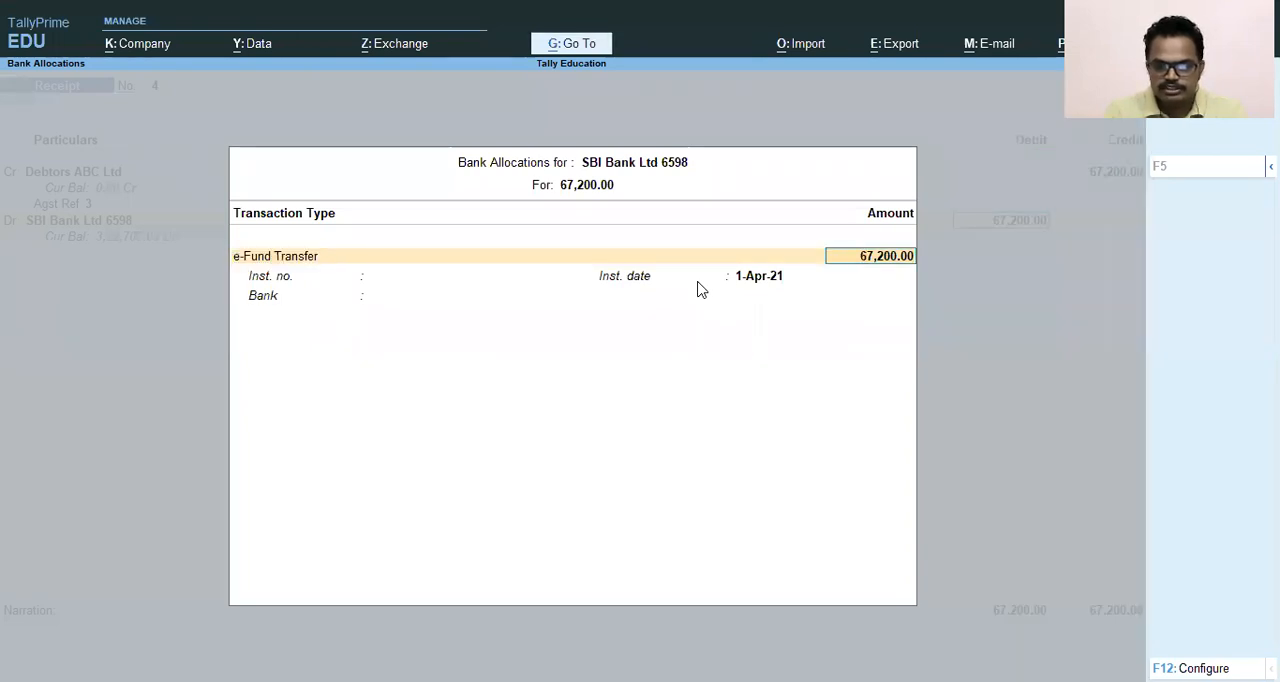
key(Return)
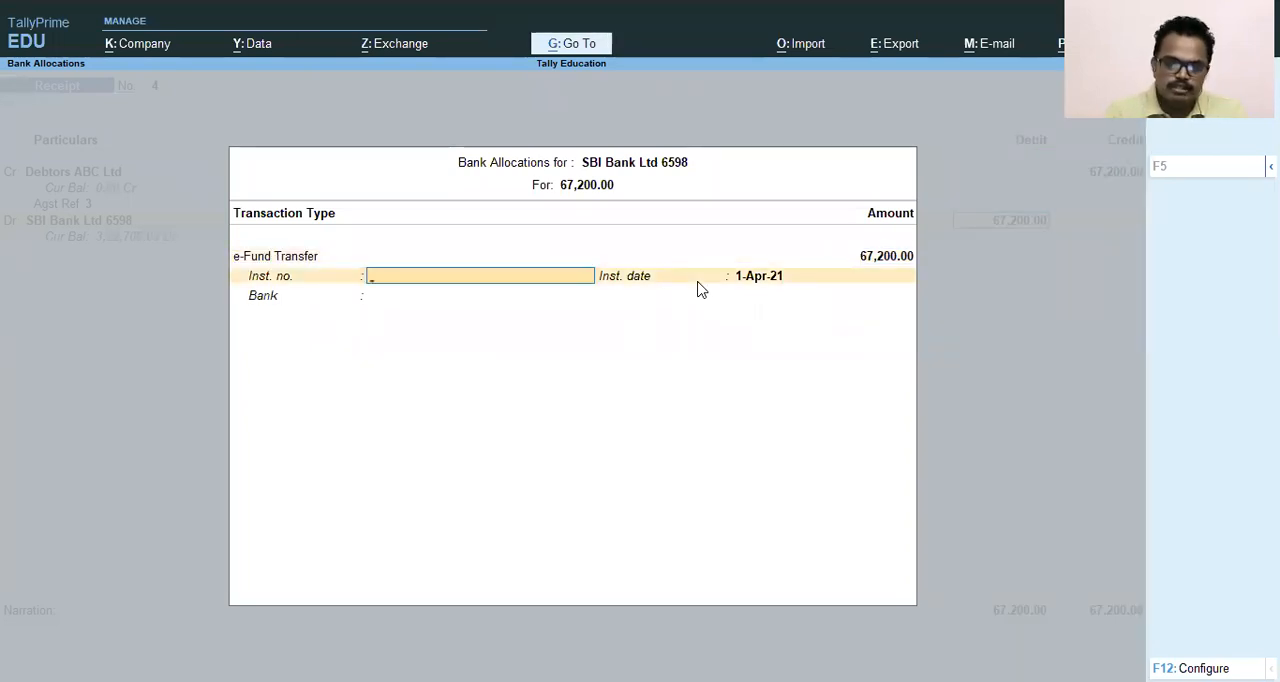
key(Return)
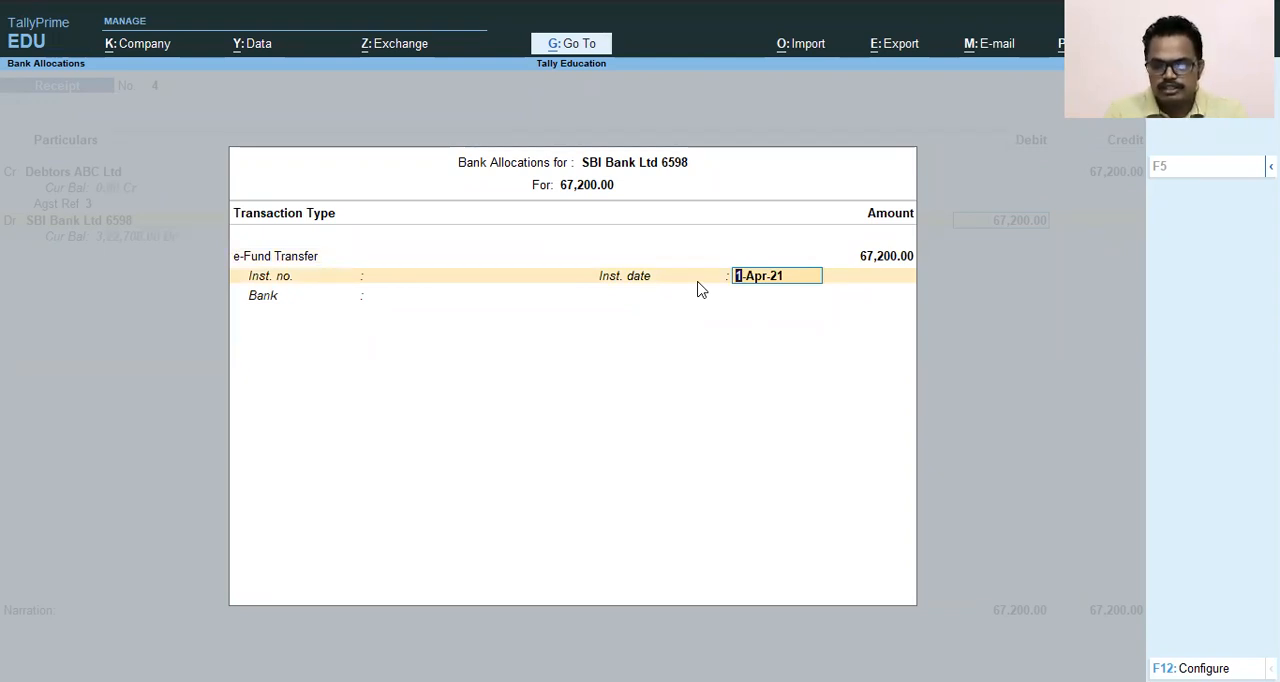
key(Return)
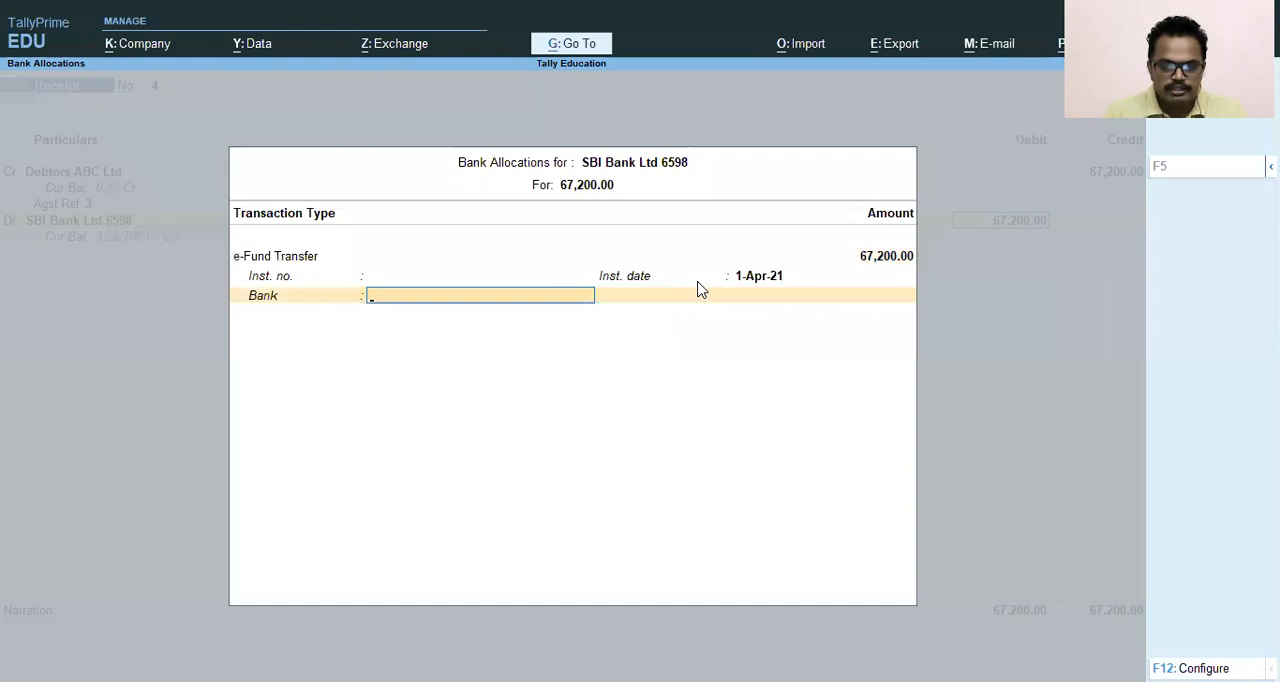
key(Return)
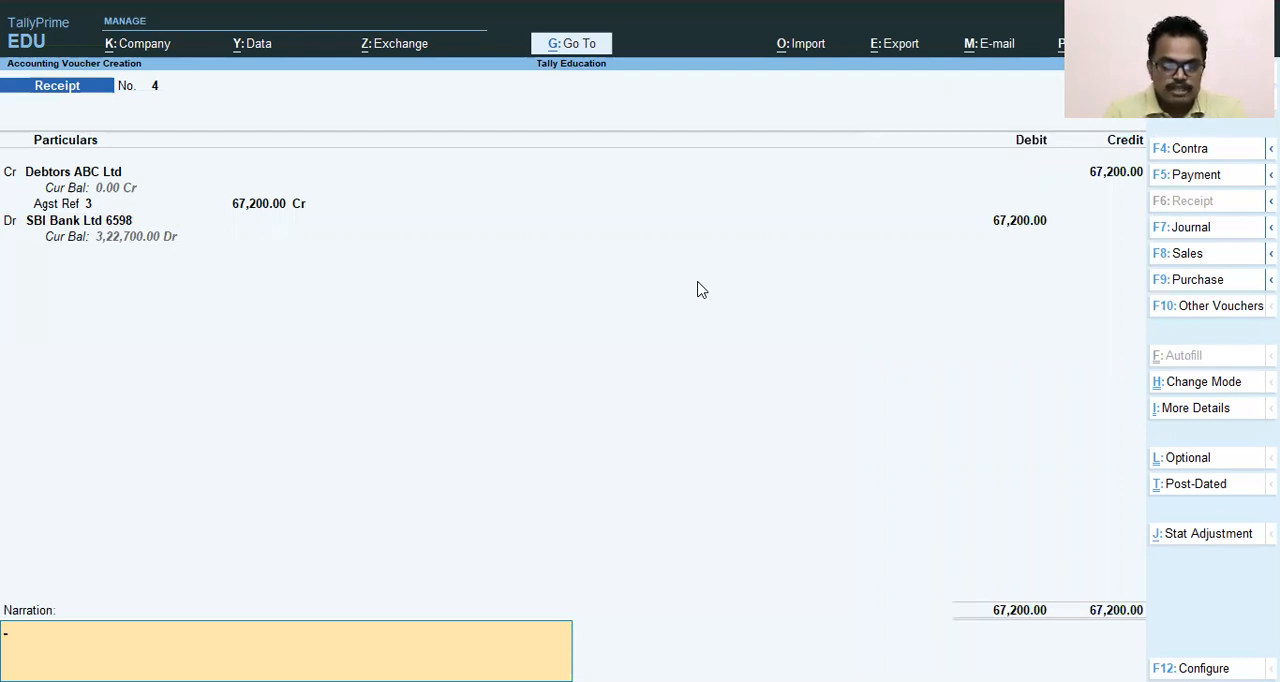
- Enter the narration "Being Amount Received from ABC Ltd", save the receipt voucher and leave voucher entry
text(Being)
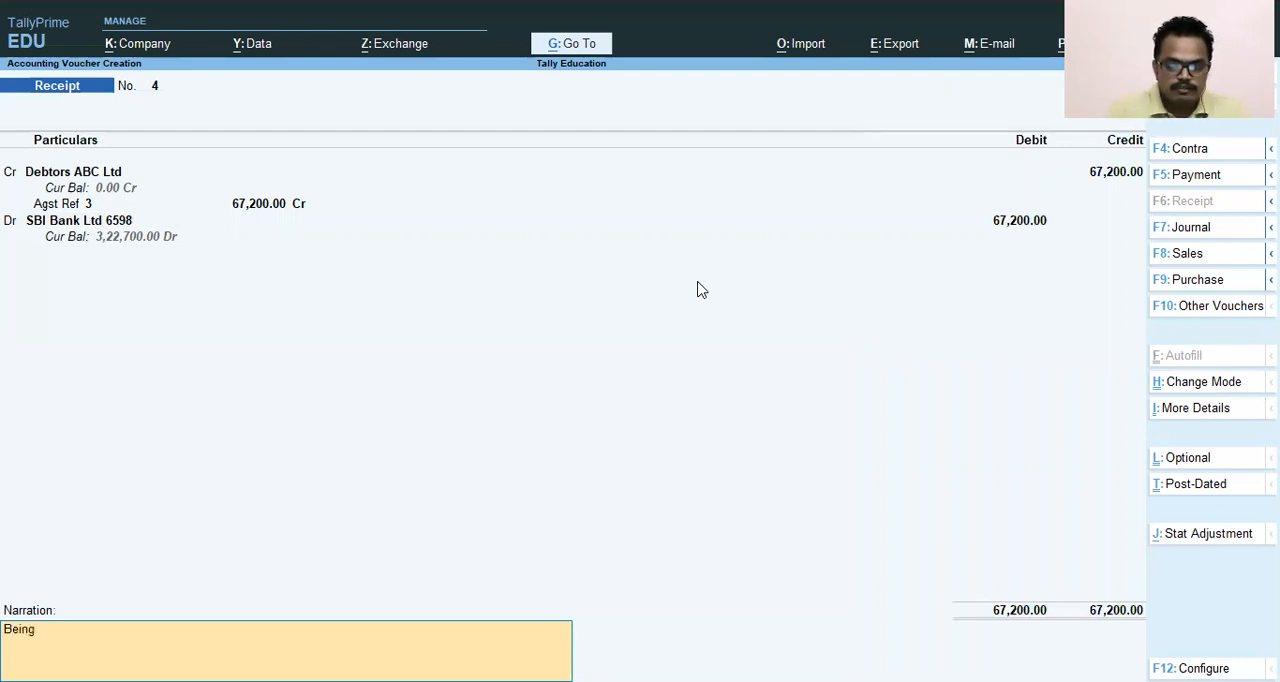
text( Amo)
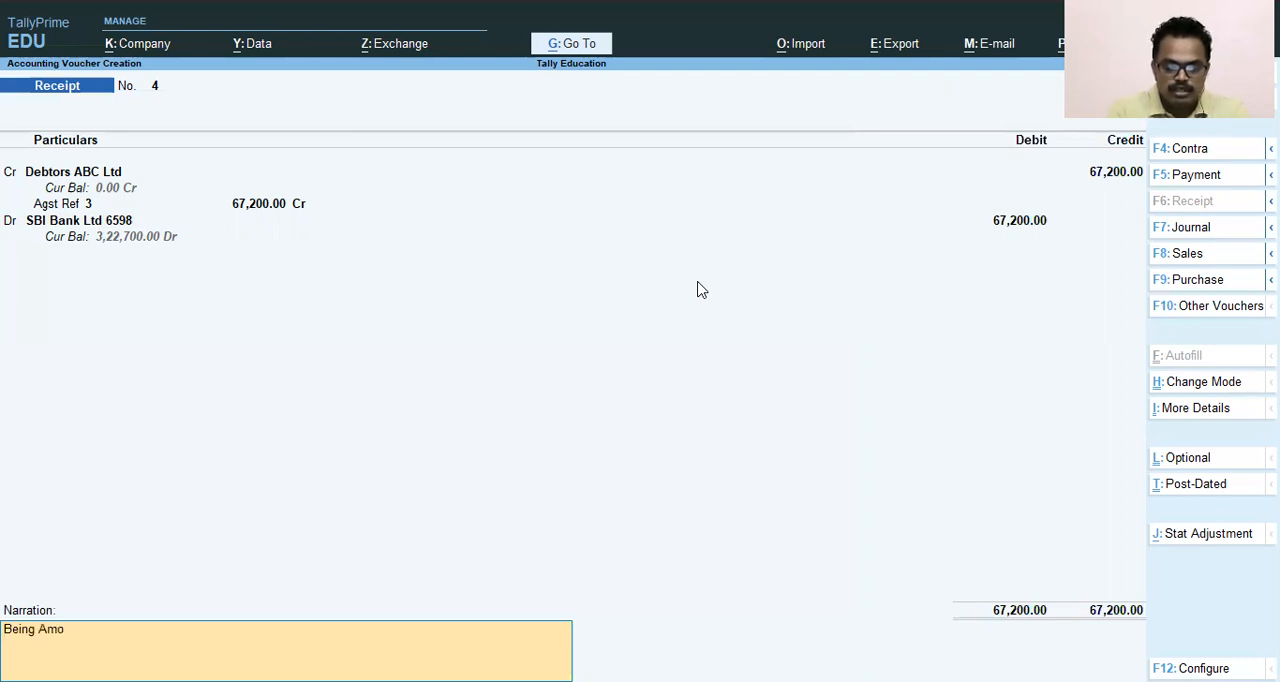
text(unt Receivedfomr)
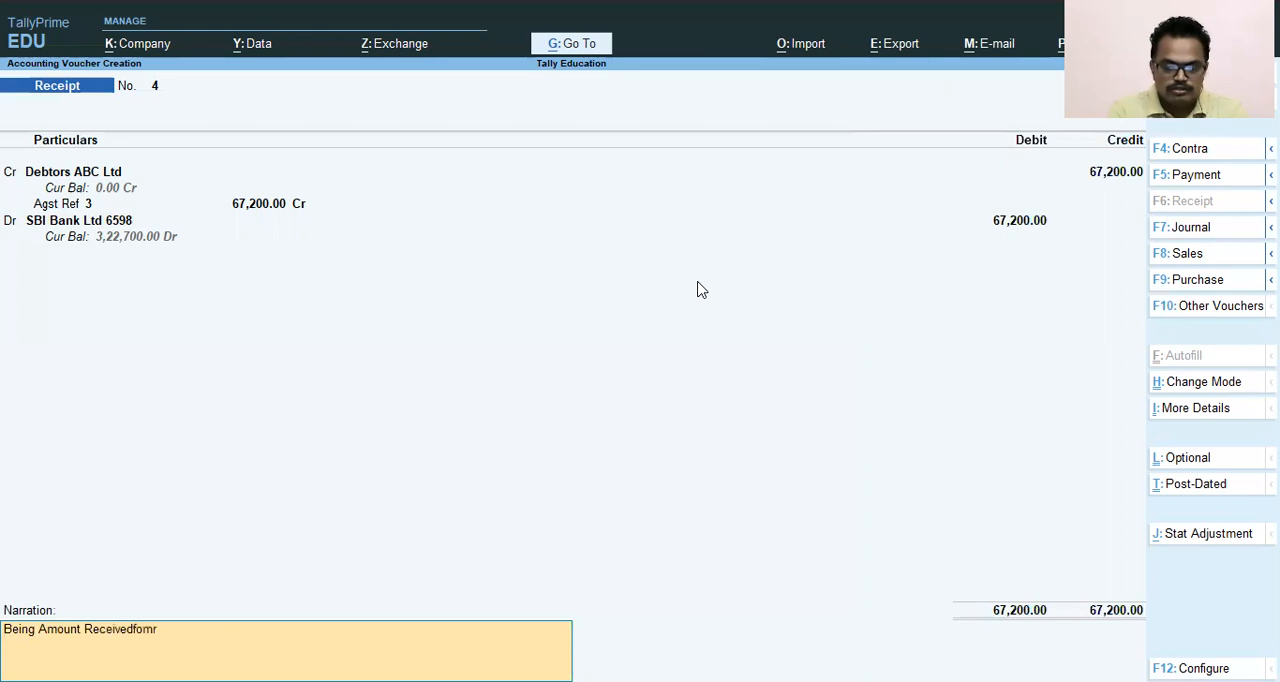
key(BackSpace)
key(BackSpace)
key(BackSpace)
text(from)
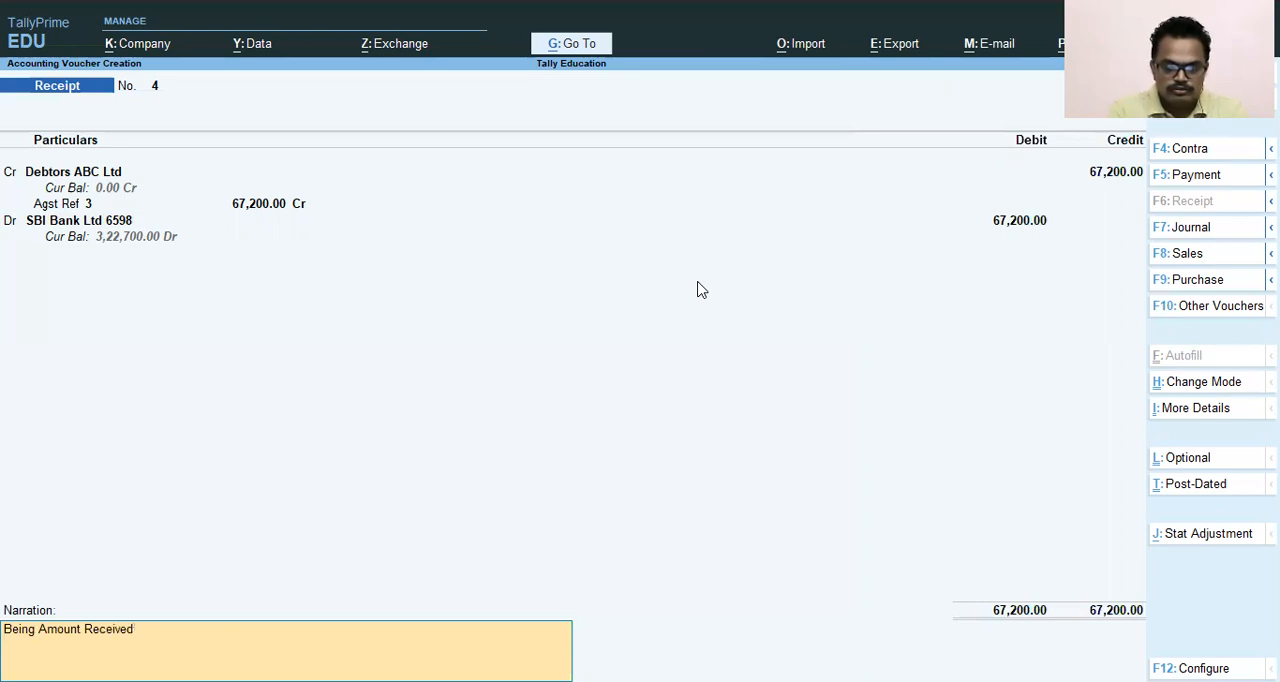
text( A)
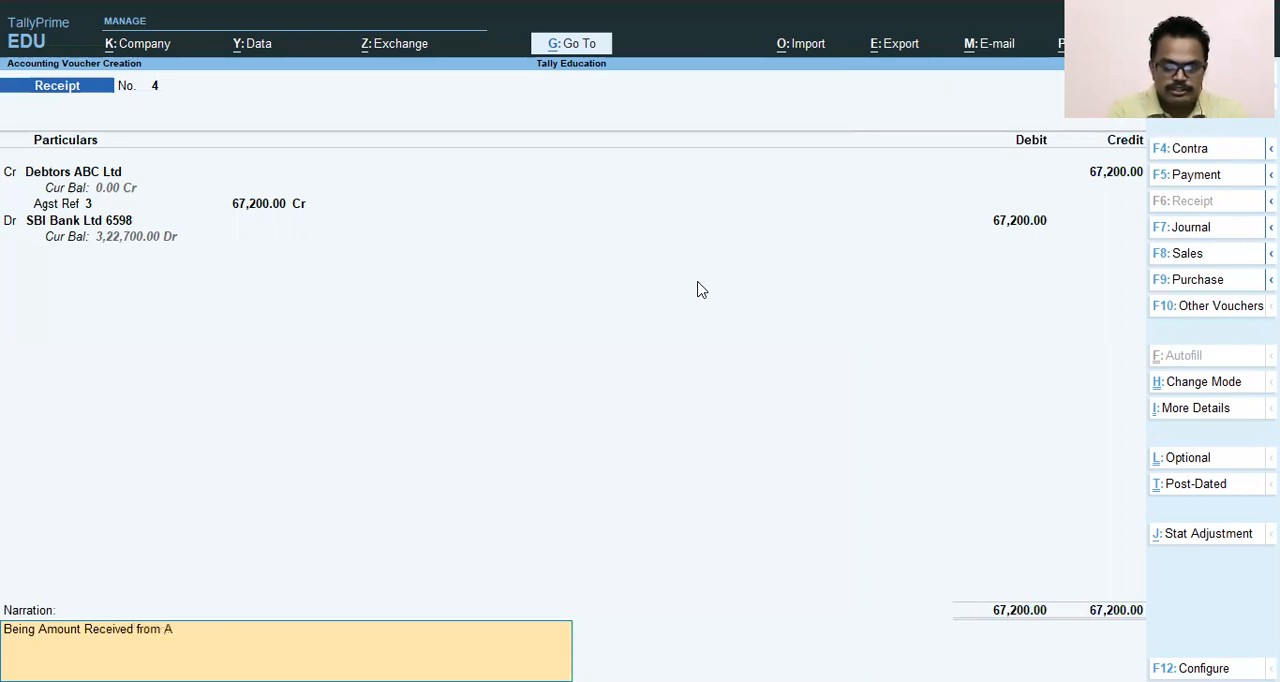
text(BC Ltd)
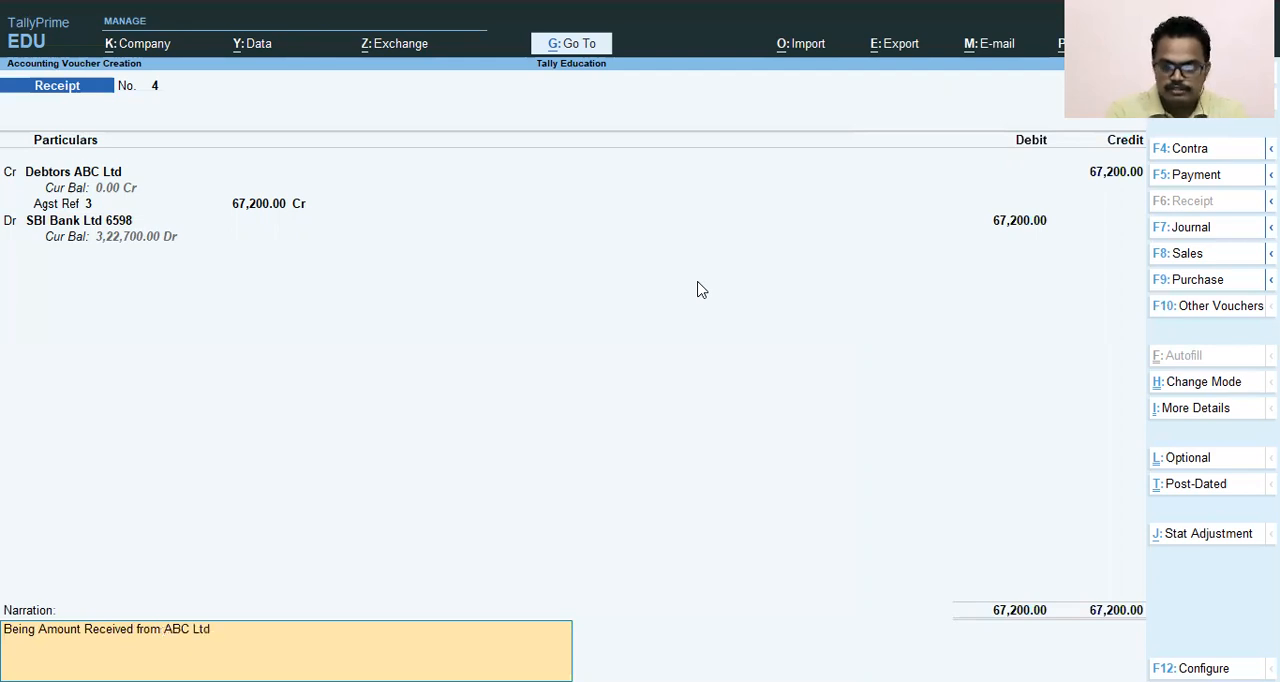
key(Return)
key(Return)
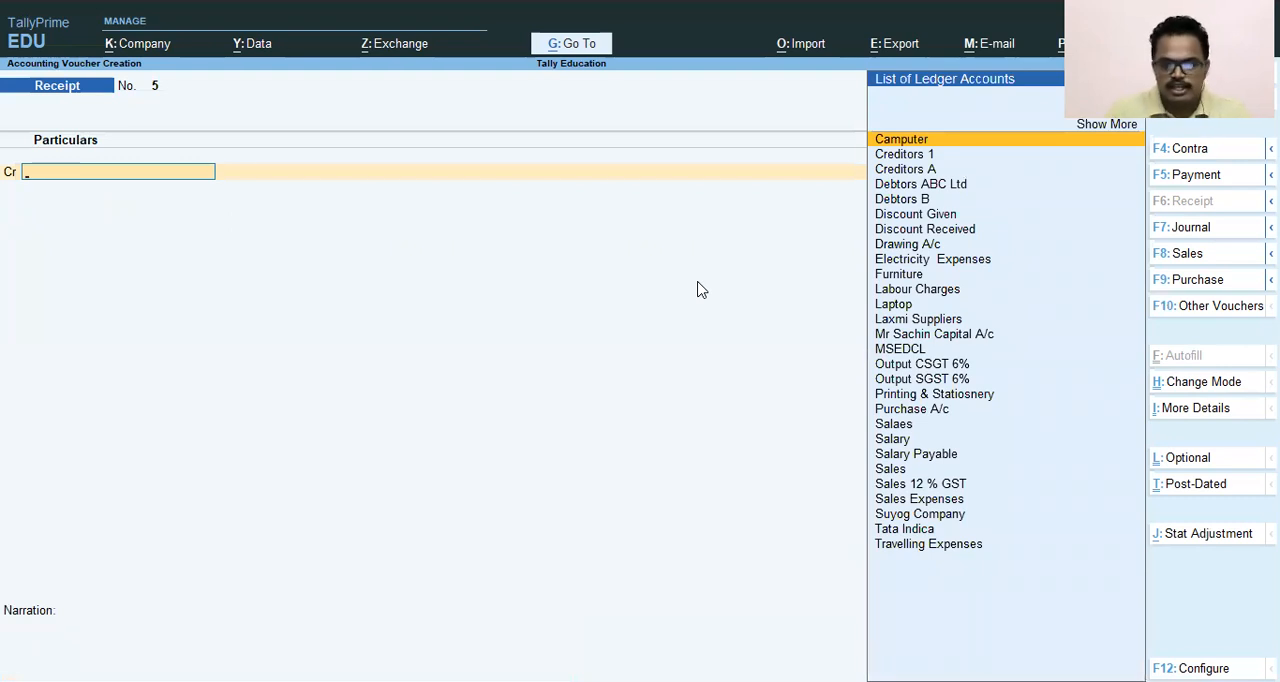
key(Escape)
key(Return)
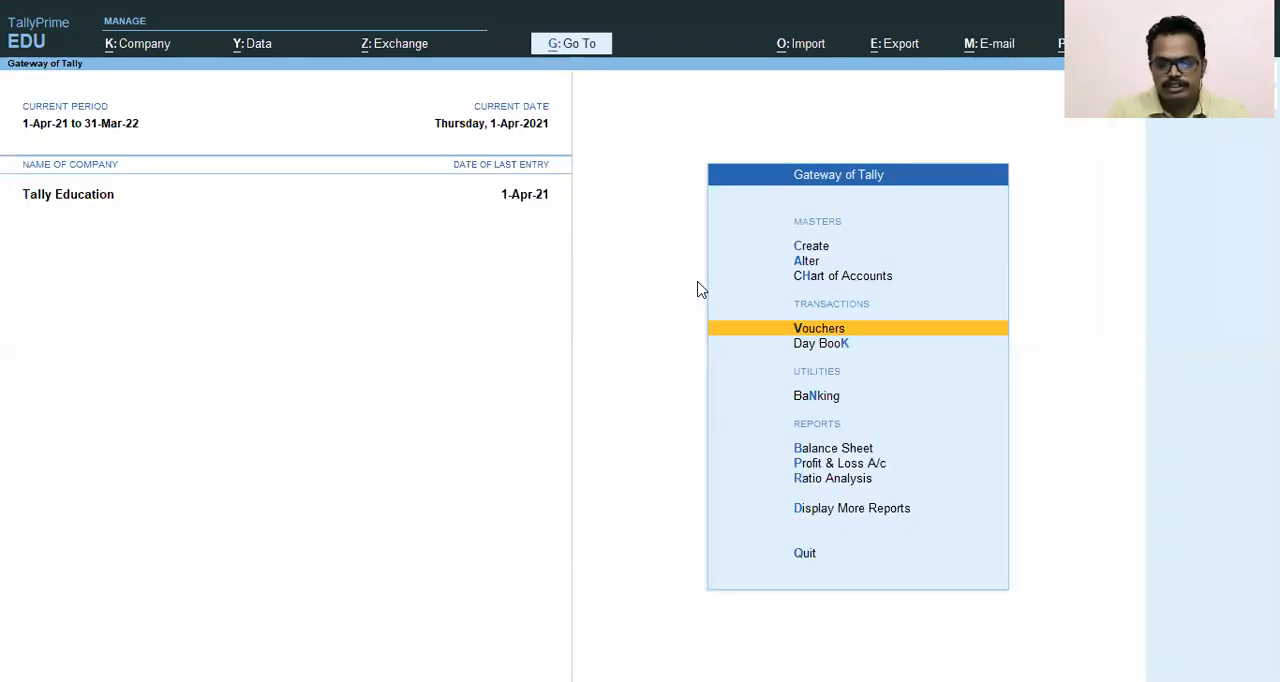
- Open the Balance Sheet and drill down into the Current Assets group
key(c)
key(Escape)
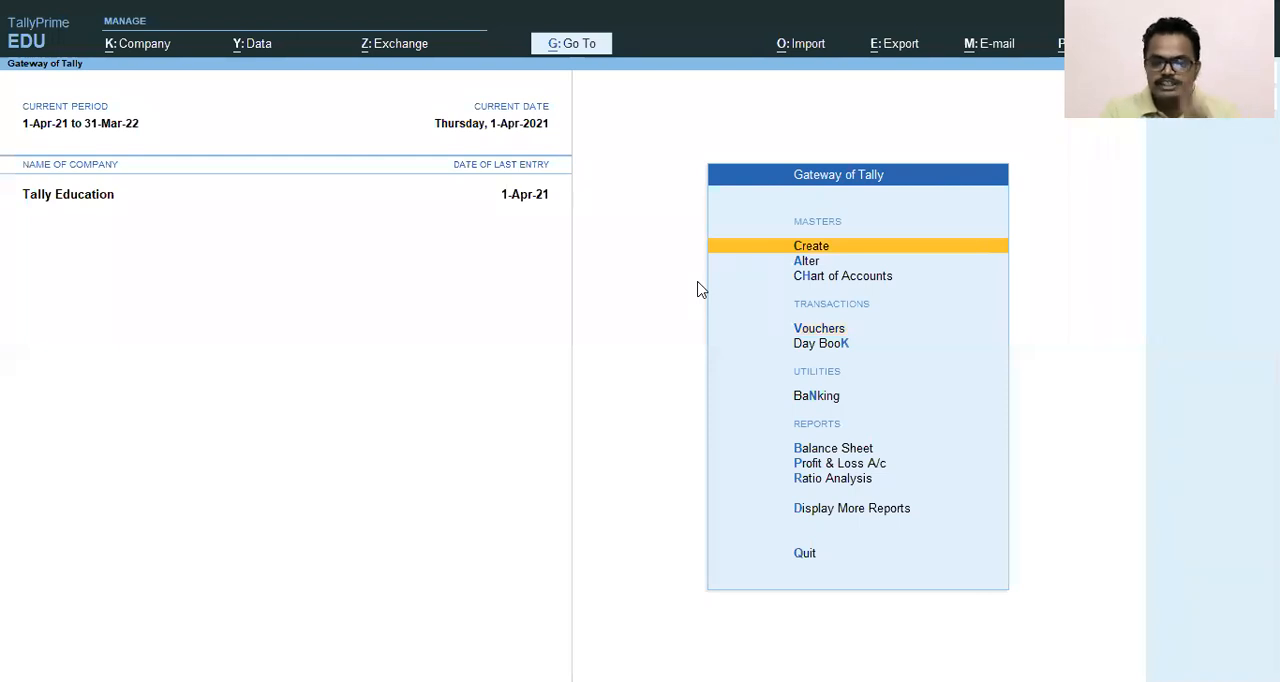
key(Down)
key(Down)
key(Down)
key(Down)
key(Down)
key(Down)
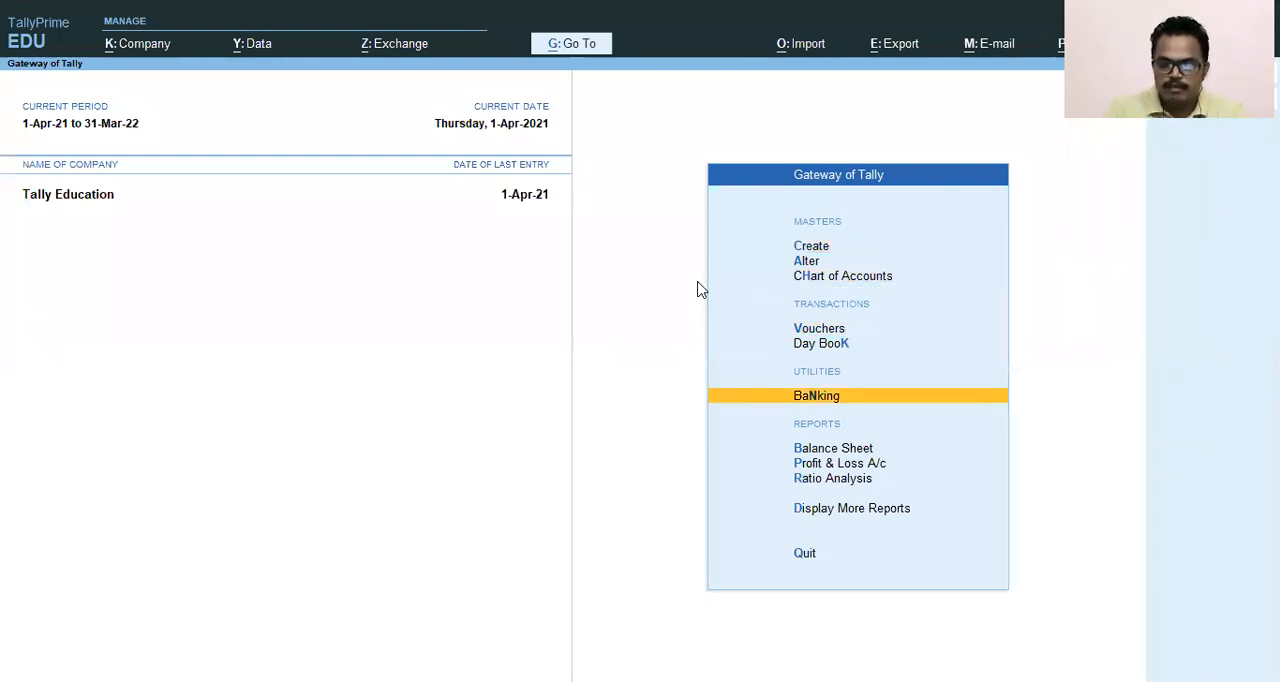
key(Return)
key(Right)
key(Down)
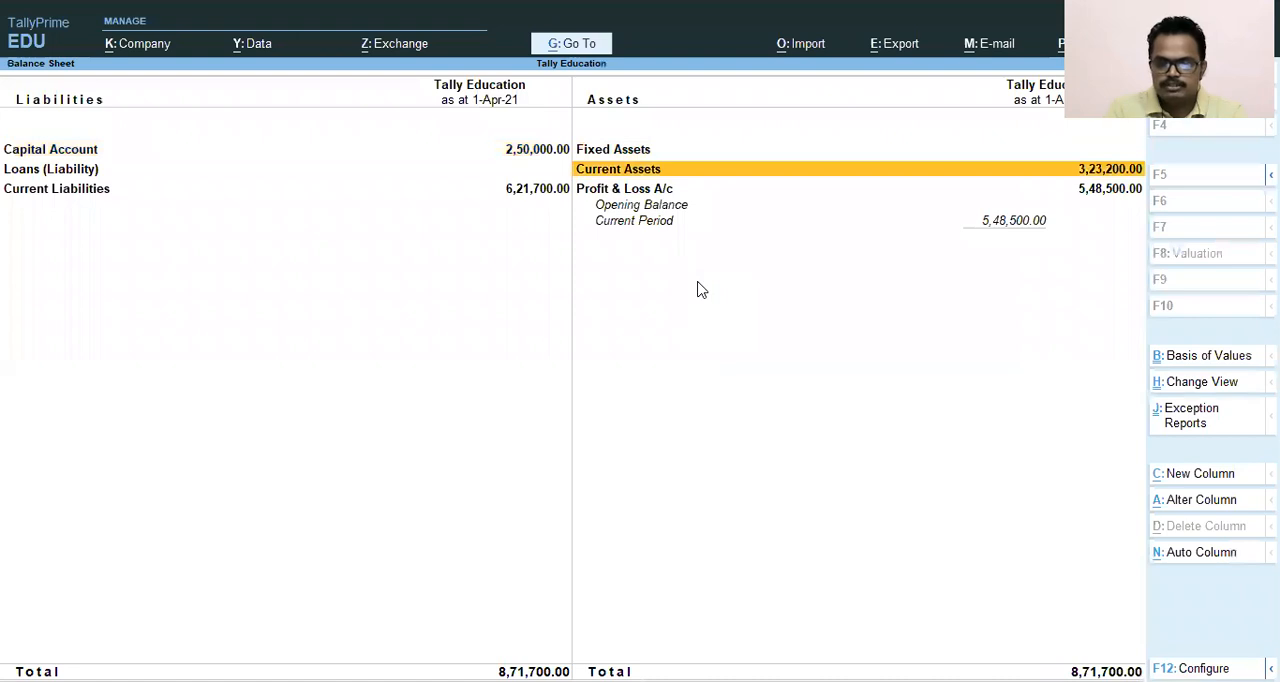
key(Return)
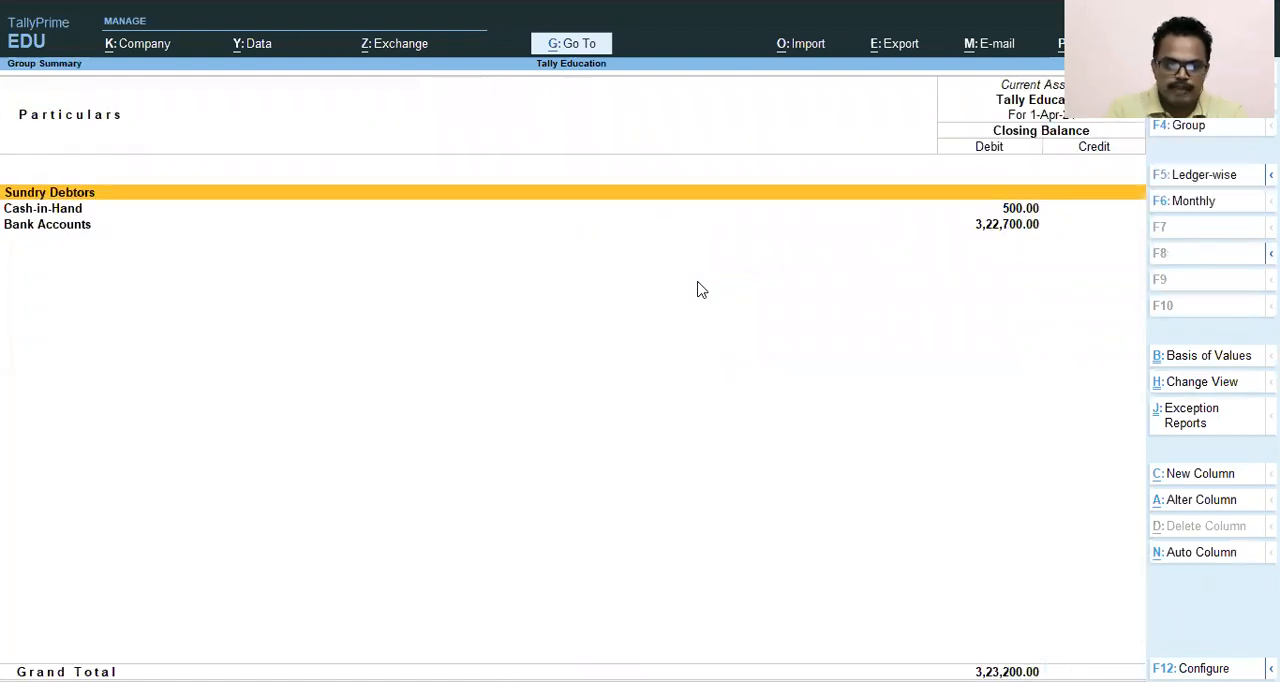
- Drill down from Bank Accounts into the SBI Bank Ltd ledger's April vouchers
key(Down)
key(Down)
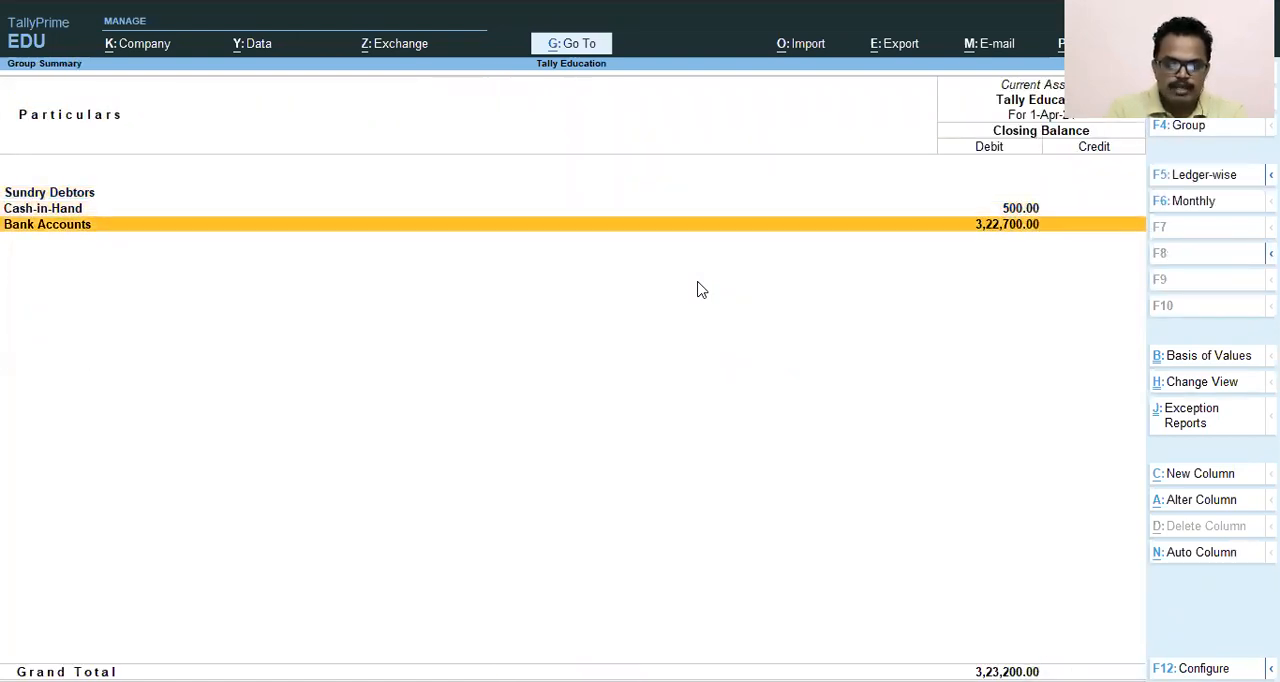
key(Return)
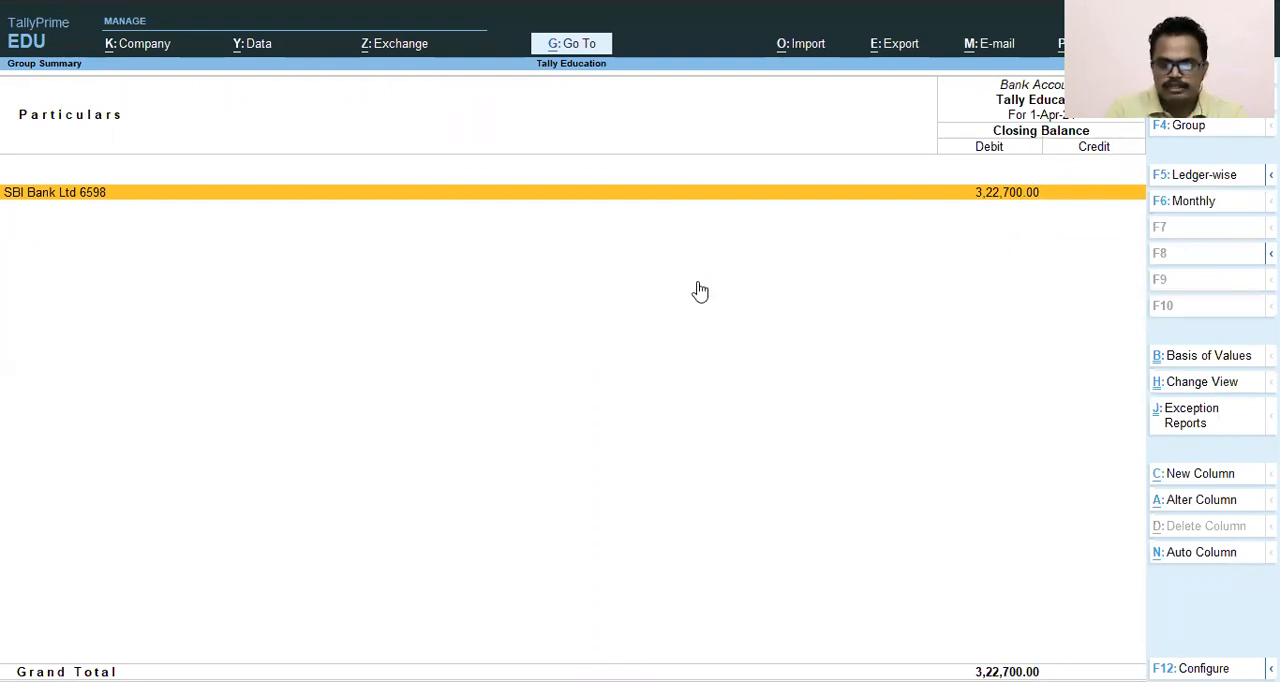
key(Return)
key(Return)
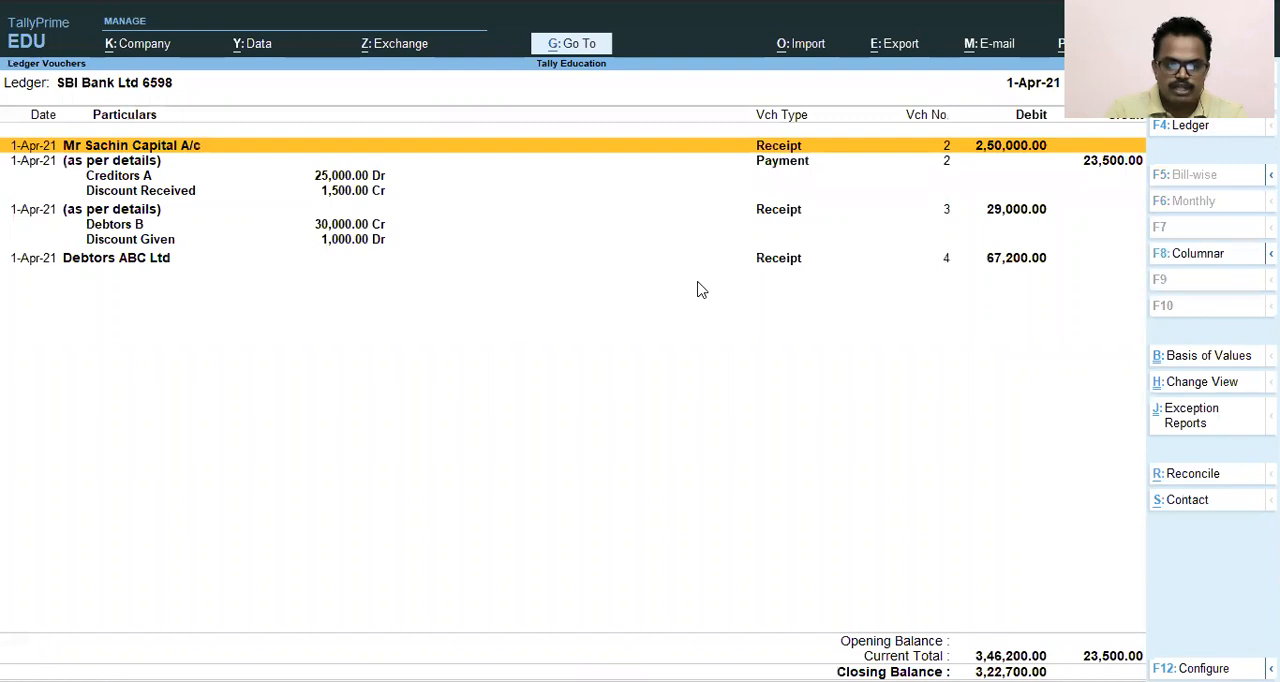
- Examine the SBI Bank ledger's voucher entries, ending on the Debtors ABC Ltd receipt
key(Down)
key(Down)
key(Down)
key(Down)
key(Down)
key(Up)
key(Up)
key(Up)
key(Up)
key(Up)
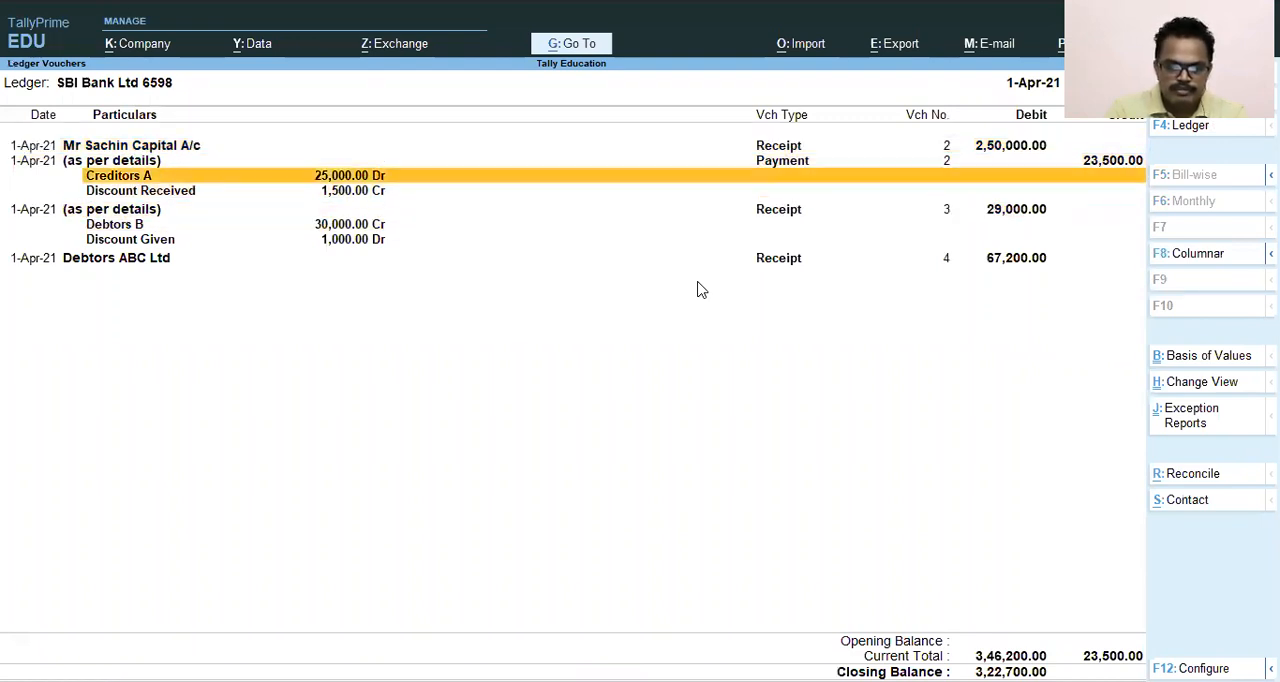
key(Down)
key(Down)
key(Down)
key(Down)
key(Down)
key(Down)
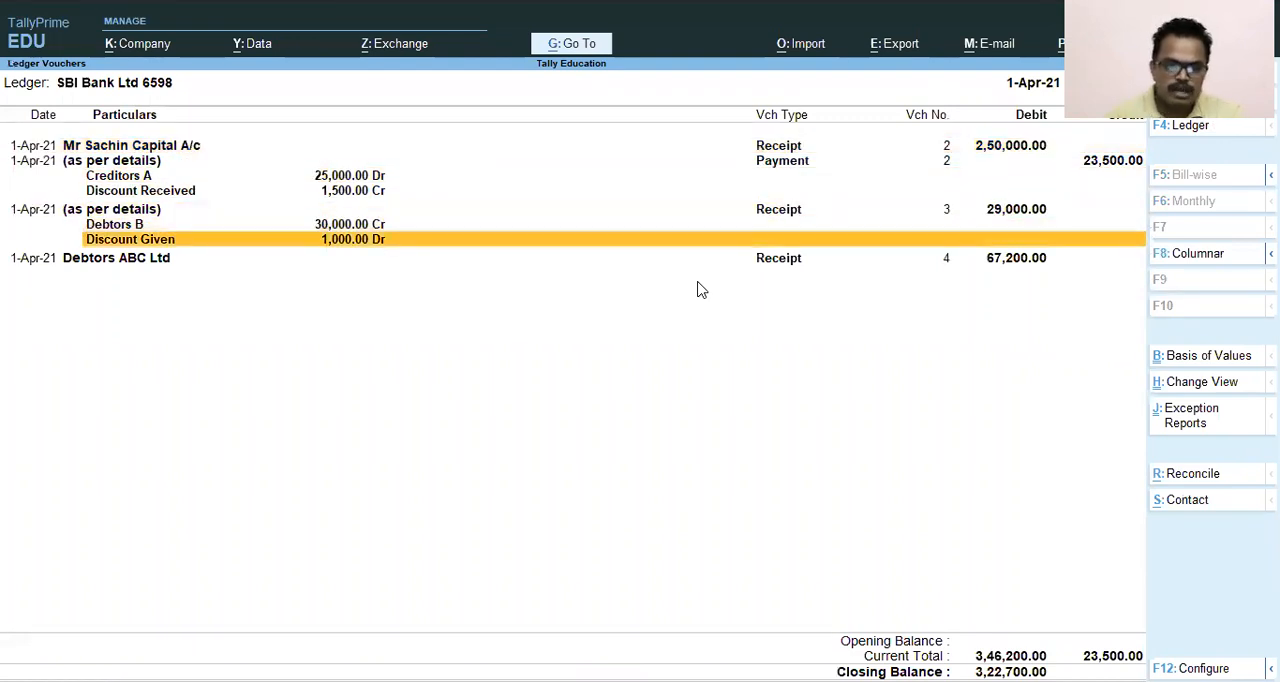
key(Down)
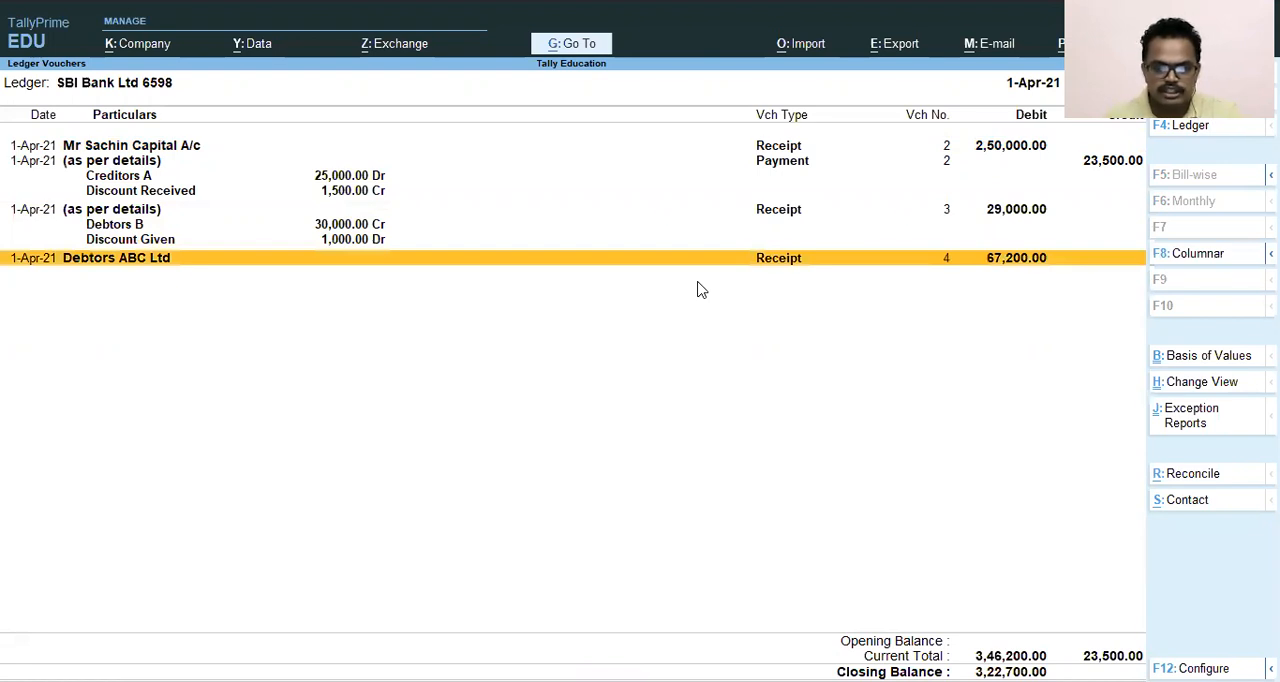
mouse_move(6, 242)
mouse_down()
mouse_move(106, 297)
mouse_move(1049, 300)
mouse_move(1135, 279)
mouse_up()
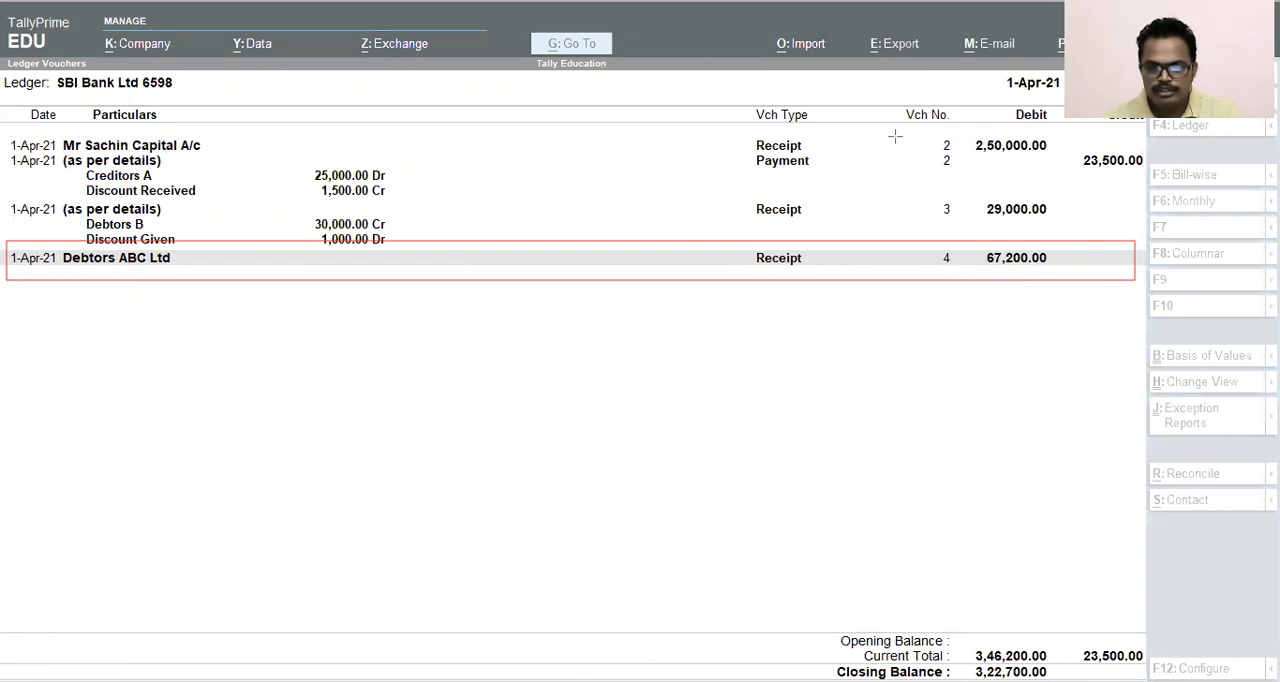
key(ctrl+z)
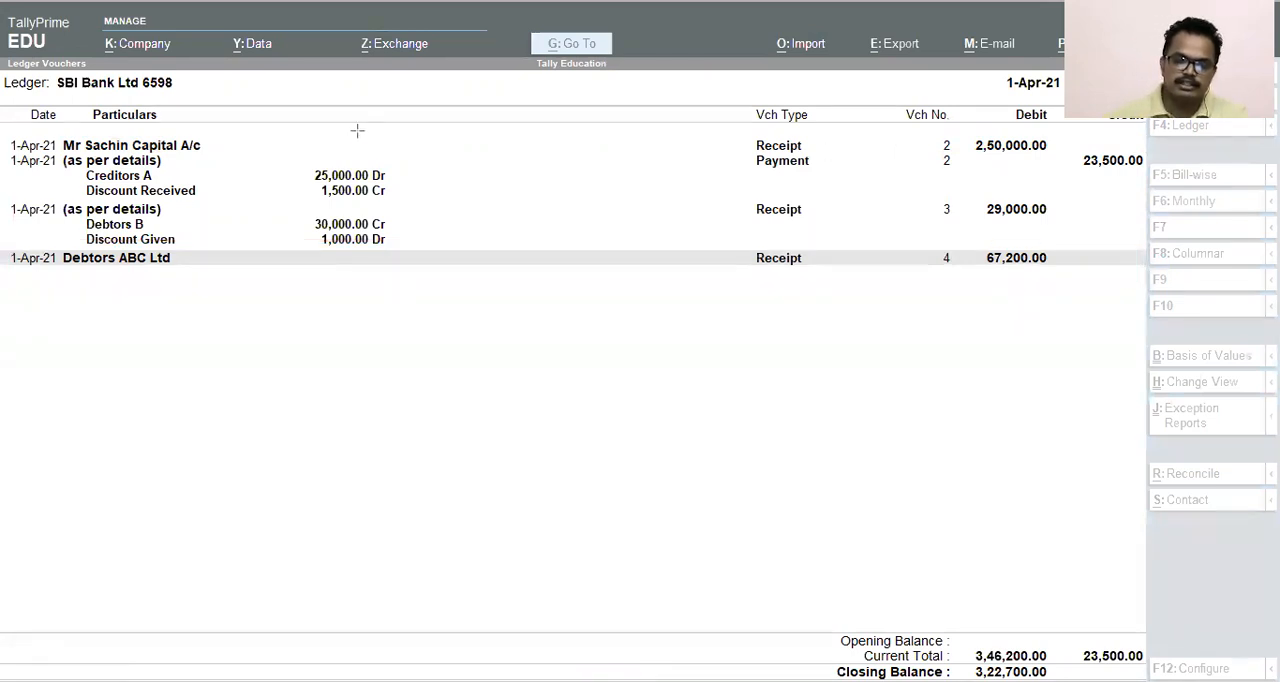
click(352, 408)
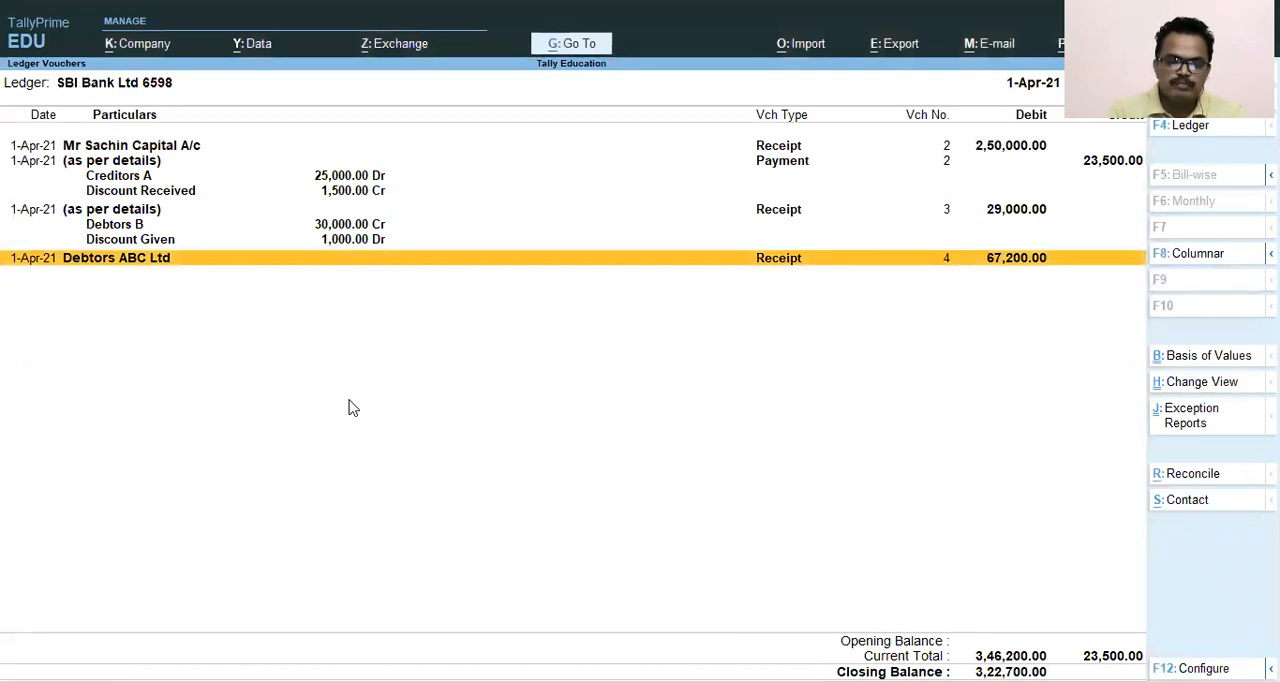
- Return to the Current Assets summary and open the Sundry Debtors group
key(Escape)
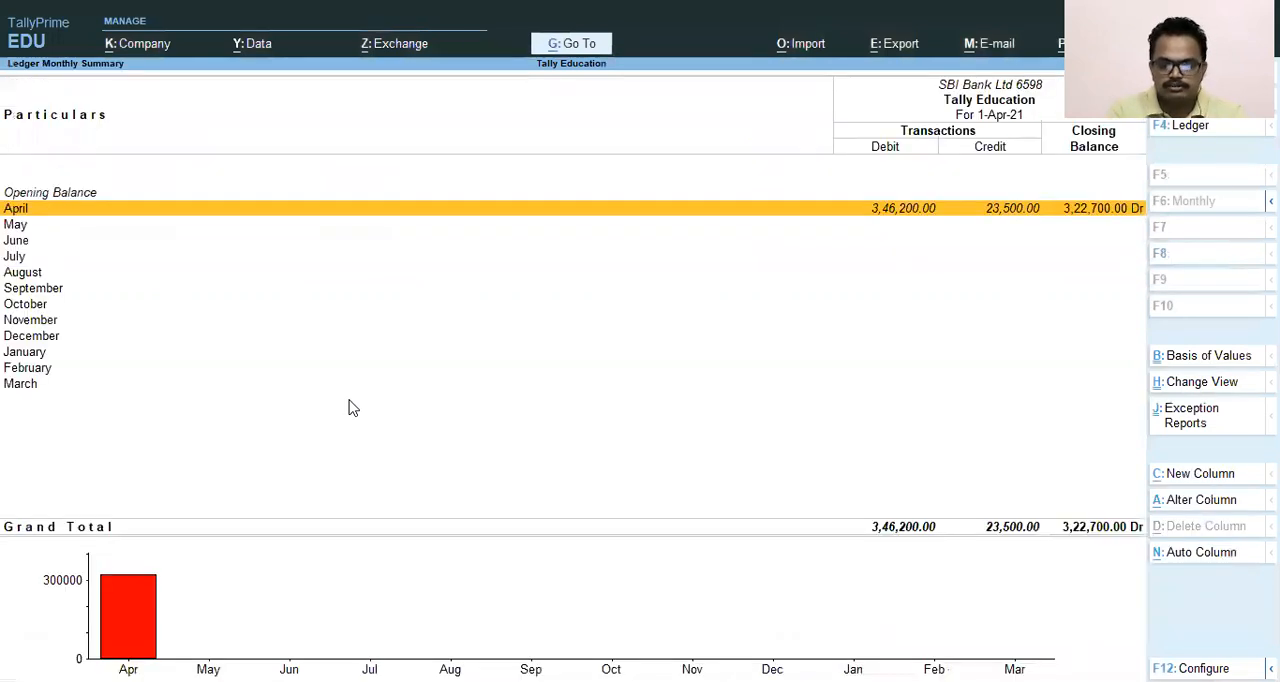
key(Escape)
key(Escape)
key(Up)
key(Up)
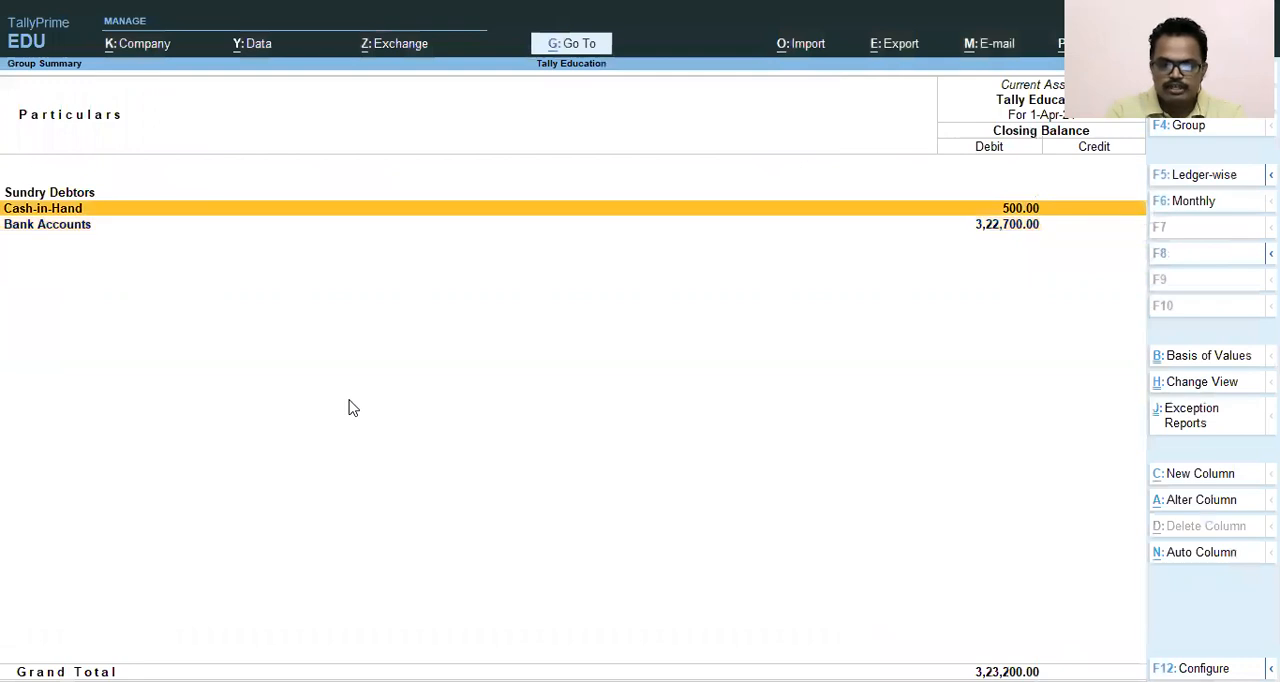
key(Return)
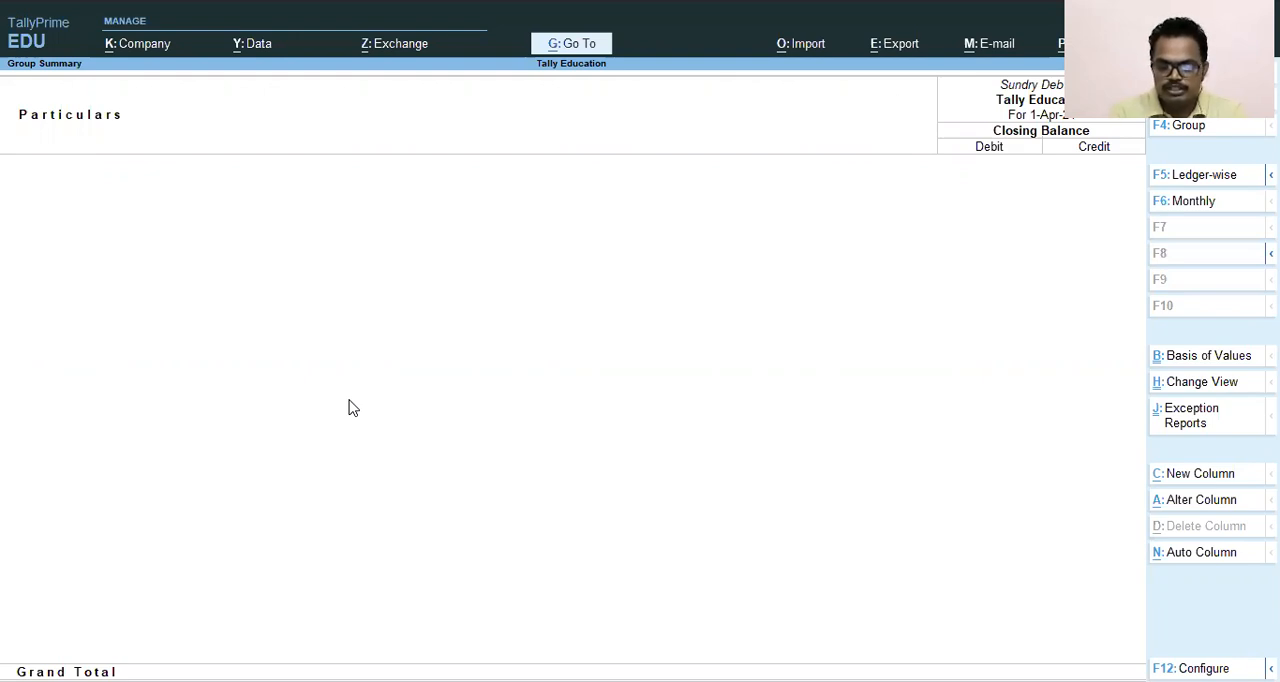
- Configure the Sundry Debtors summary with Show Transactions set to Yes
key(F12)
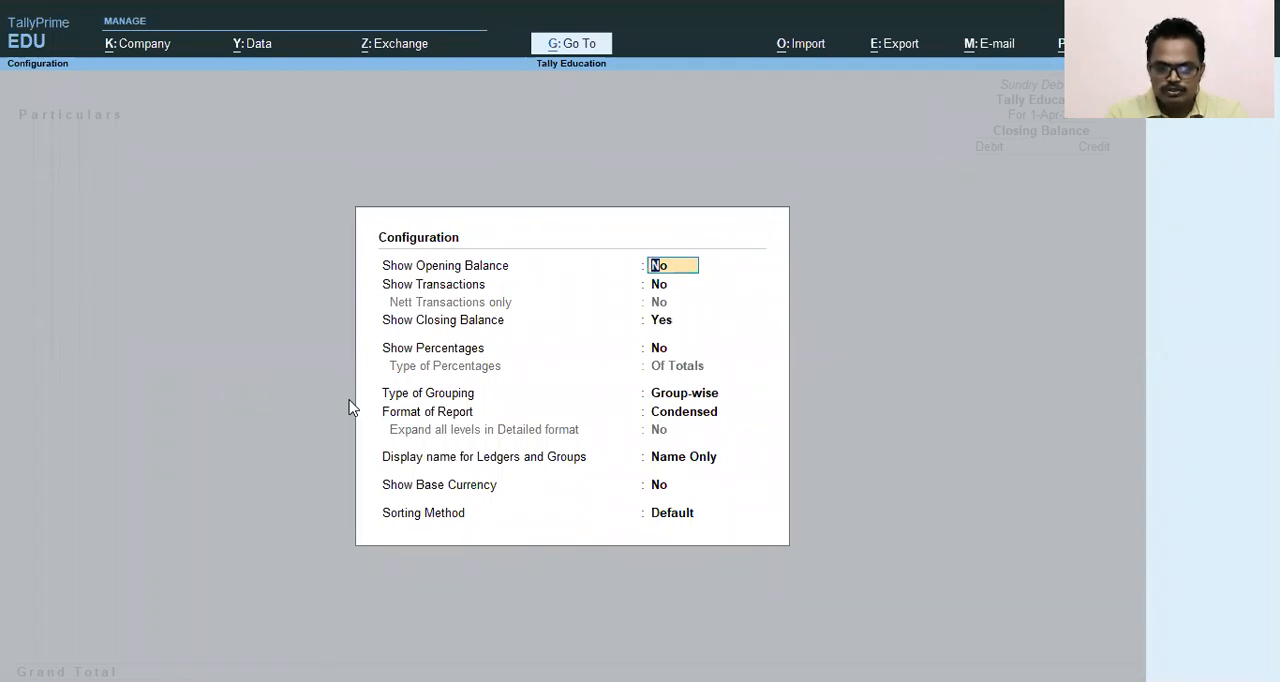
key(Return)
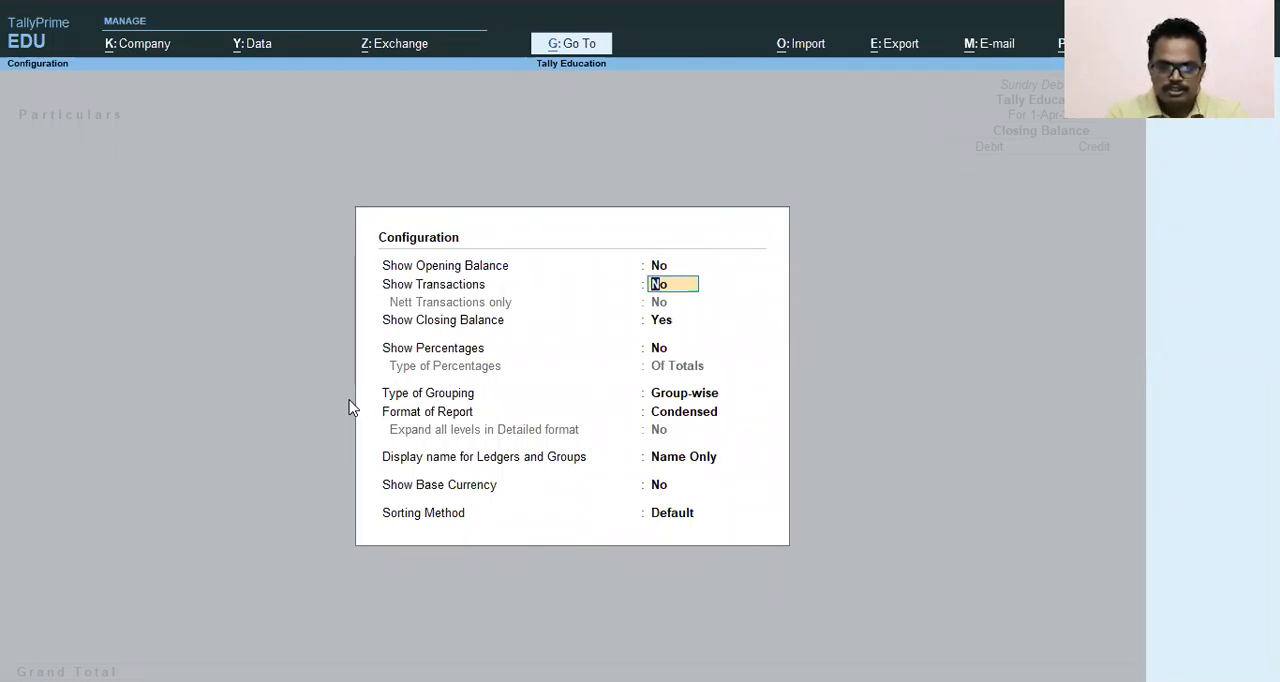
text(y)
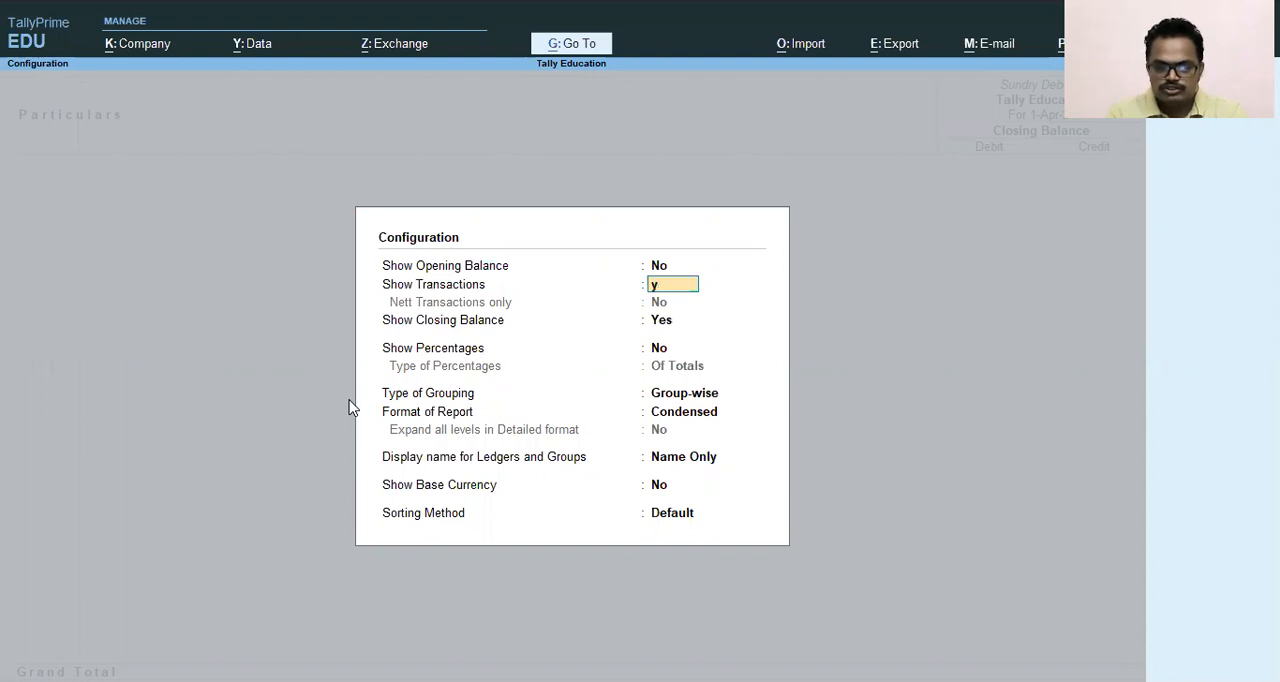
key(Return)
key(Return)
key(Return)
key(Return)
key(Return)
key(Return)
key(Return)
key(Return)
key(Return)
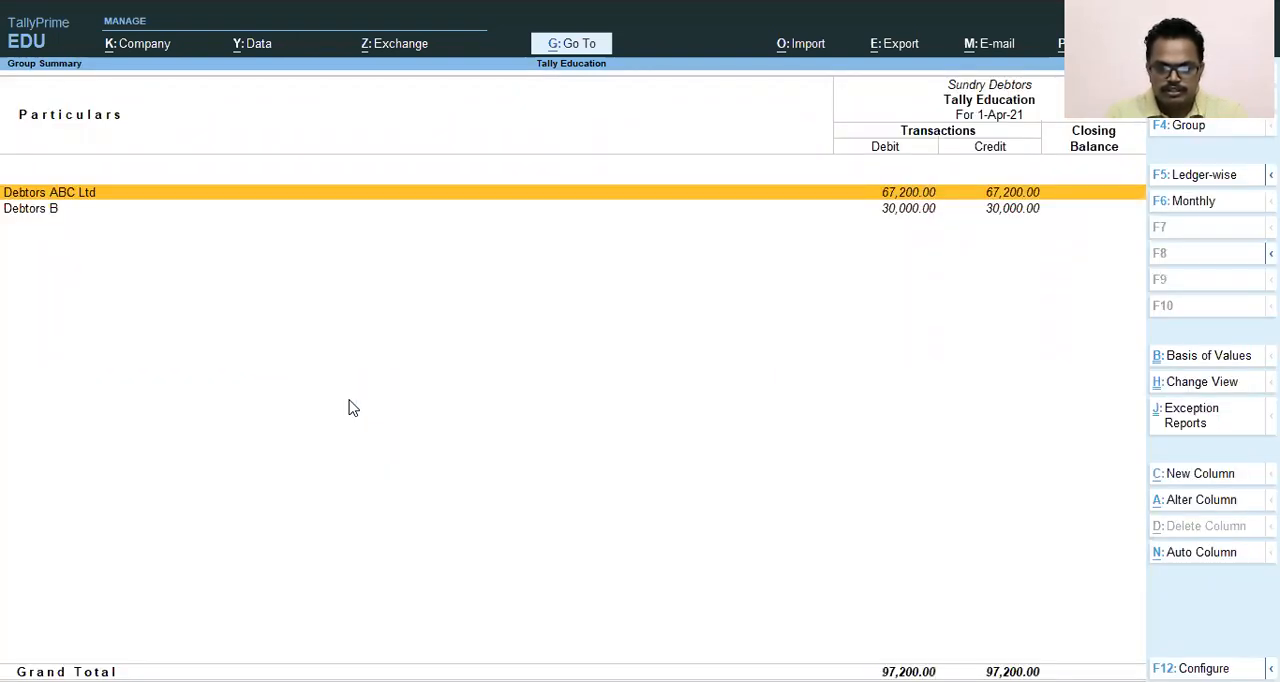
- Check the debit and credit transactions of Debtors ABC Ltd and Debtors B, and return to the Gateway of Tally
key(Down)
key(Up)
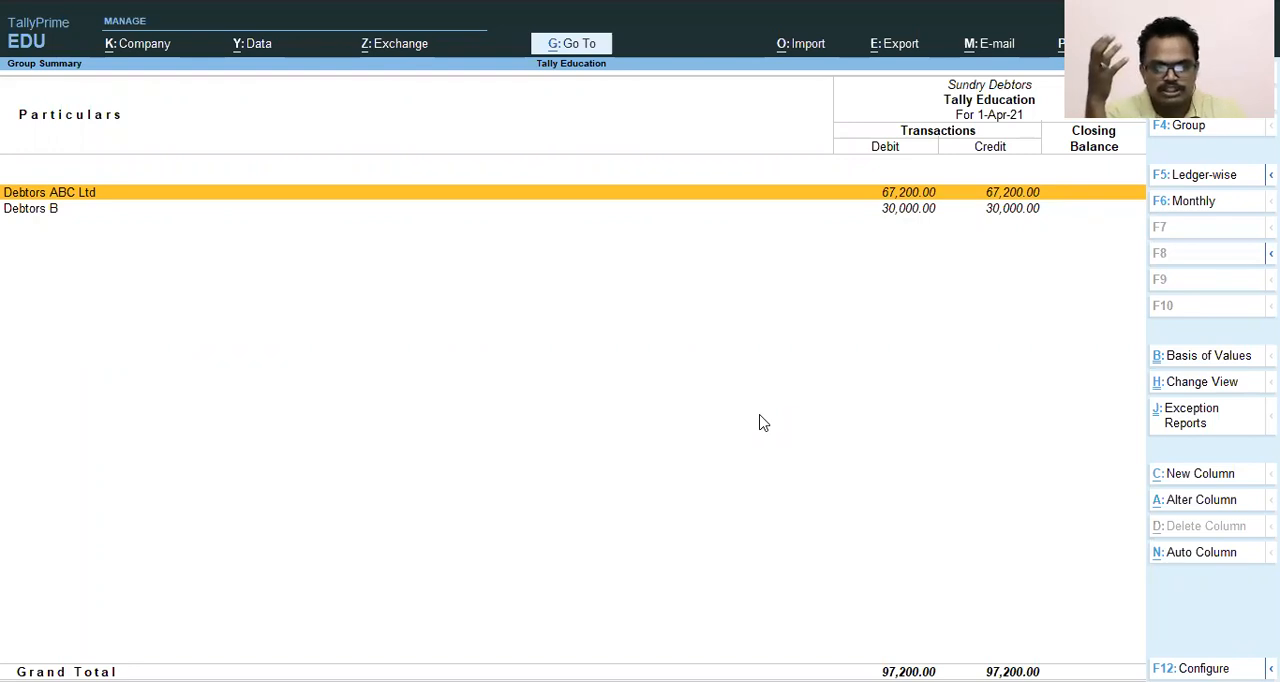
key(Escape)
key(Escape)
key(Escape)
key(Escape)
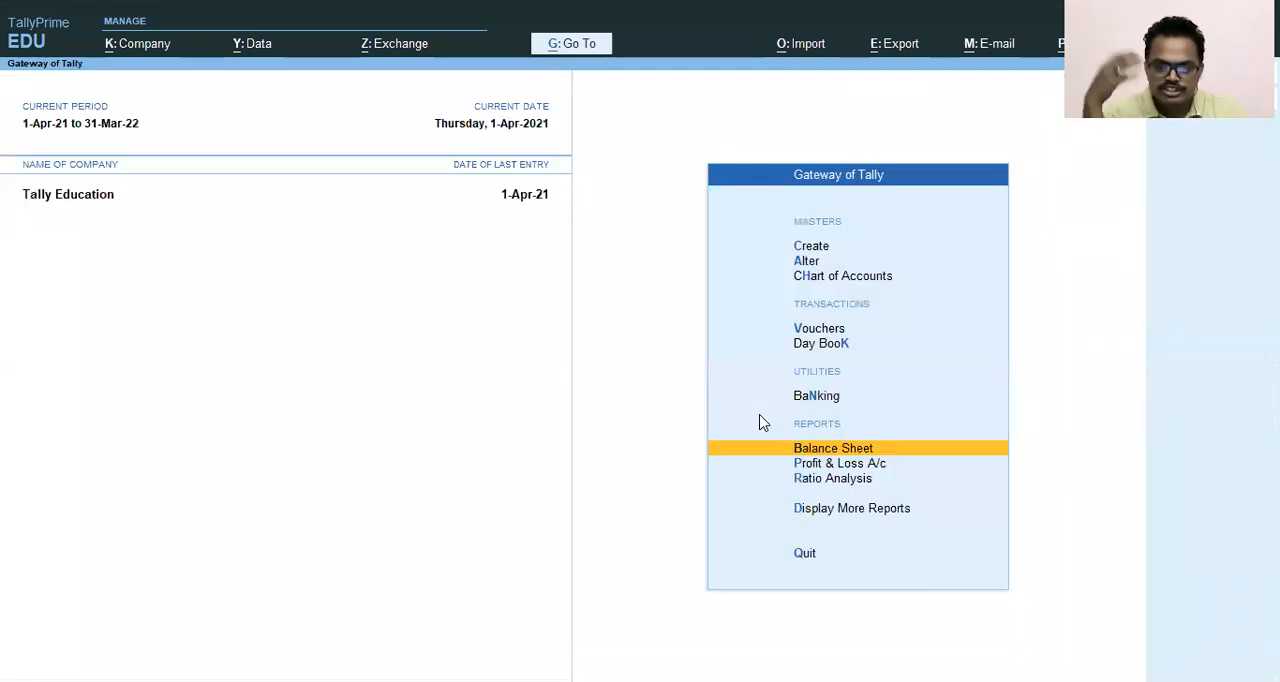
key(Escape)
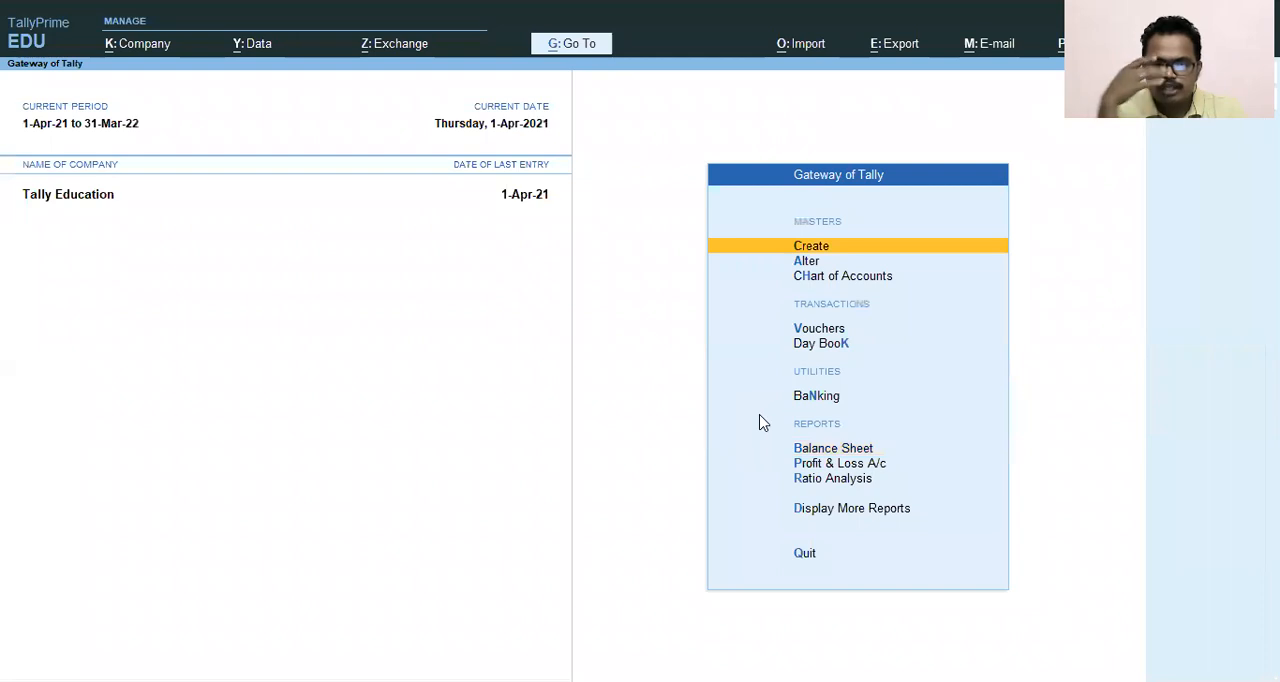